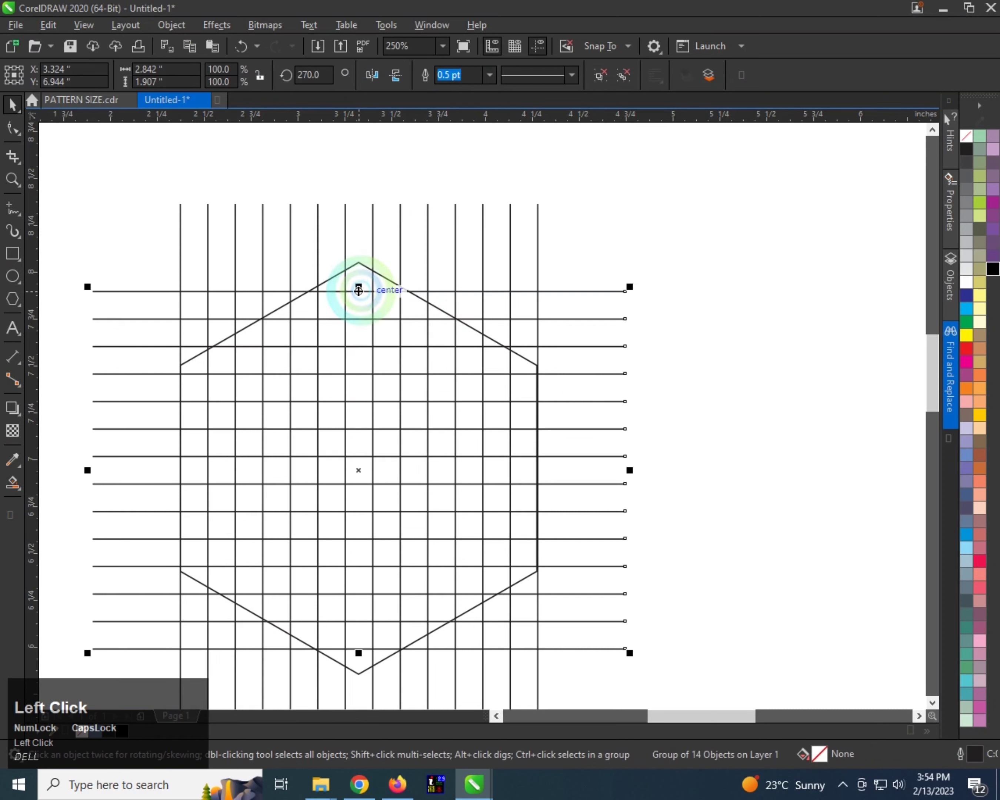
# - Duplicate the topmost horizontal grid line upward so the copy passes through the hexagon's top vertex
pyautogui.click(614, 290)
pyautogui.click(382, 285)
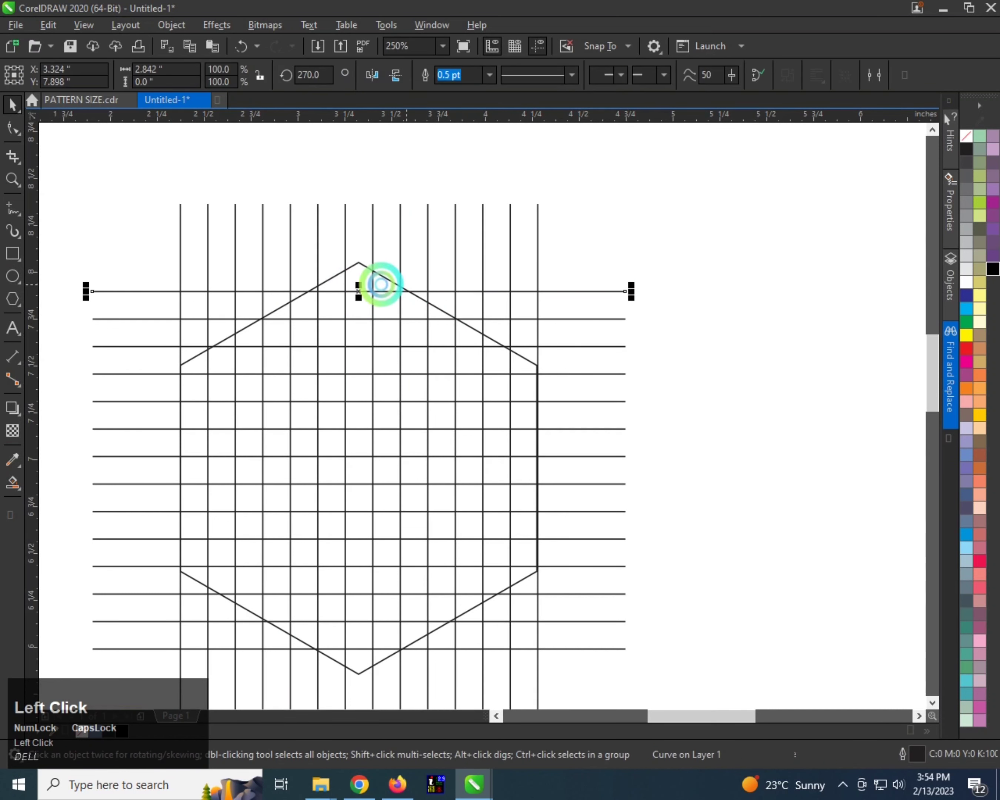
pyautogui.scroll(2, 359, 295)
pyautogui.moveTo(359, 298); pyautogui.dragTo(363, 240)
pyautogui.rightClick(363, 240)
# - Duplicate the lowest horizontal grid line downward so the copy passes through the hexagon's bottom vertex
pyautogui.scroll(-4, 364, 239)
pyautogui.scroll(4, 371, 434)
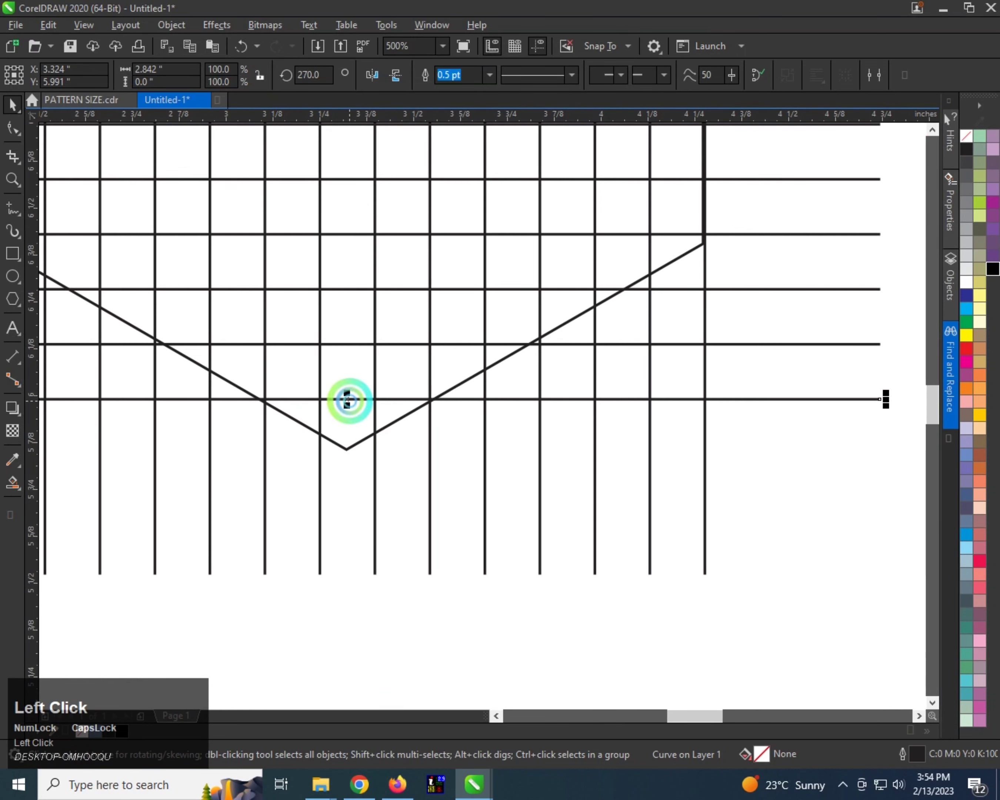
pyautogui.moveTo(347, 400); pyautogui.dragTo(350, 446)
pyautogui.keyDown('shift'); pyautogui.rightClick(357, 446); pyautogui.keyUp('shift')
pyautogui.scroll(3, 349, 448)
pyautogui.scroll(-2, 350, 446)
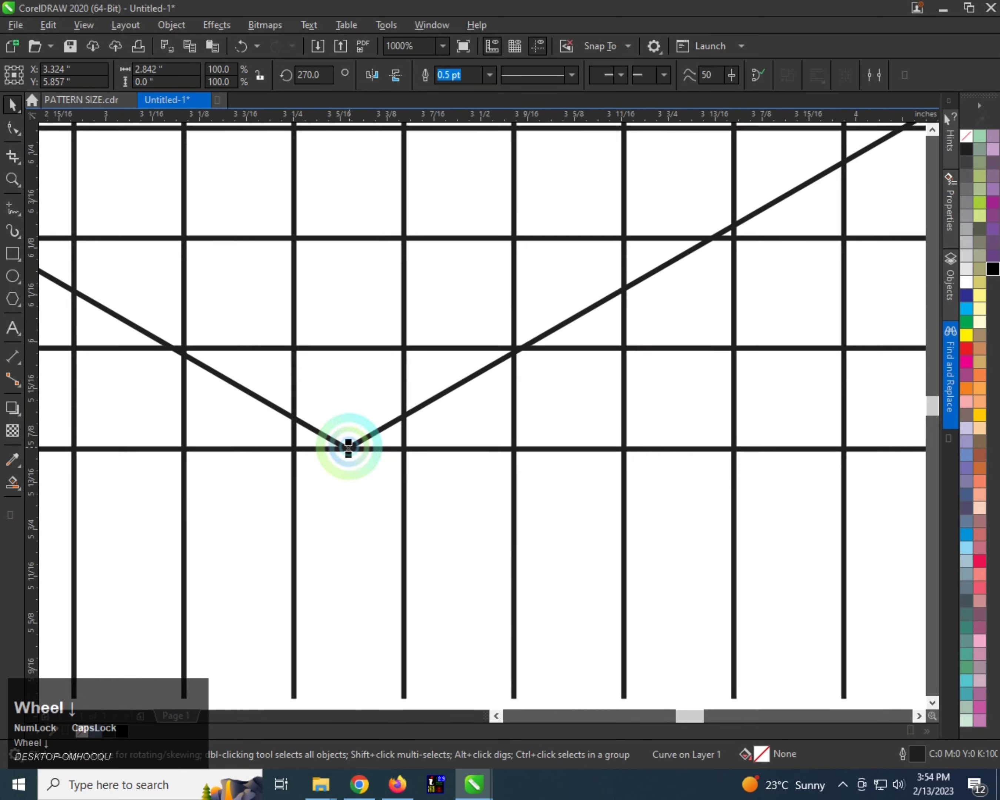
# - Make a concentric copy of the hexagon scaled to 85.1% and repeat the duplication three times for four nested inner hexagons
pyautogui.scroll(-3, 349, 448)
pyautogui.scroll(1, 348, 259)
pyautogui.scroll(1, 348, 259)
pyautogui.scroll(-1, 315, 342)
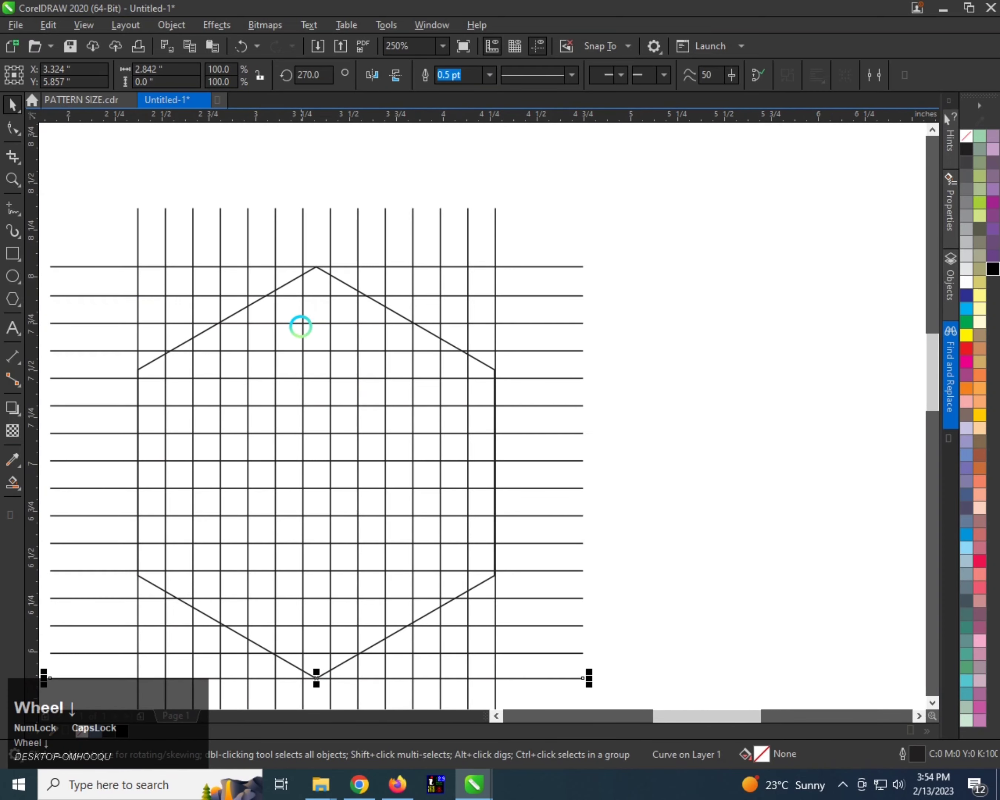
pyautogui.scroll(-2, 301, 327)
pyautogui.scroll(2, 290, 346)
pyautogui.click(386, 264)
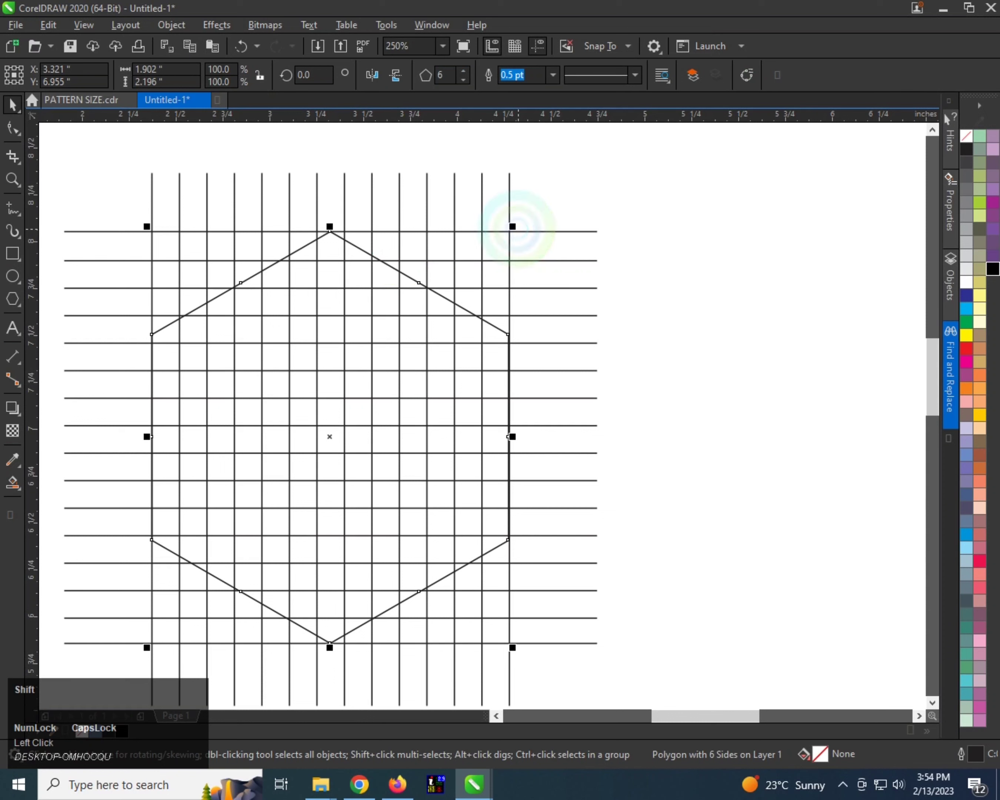
pyautogui.moveTo(513, 226); pyautogui.dragTo(484, 258)
pyautogui.rightClick(485, 258)
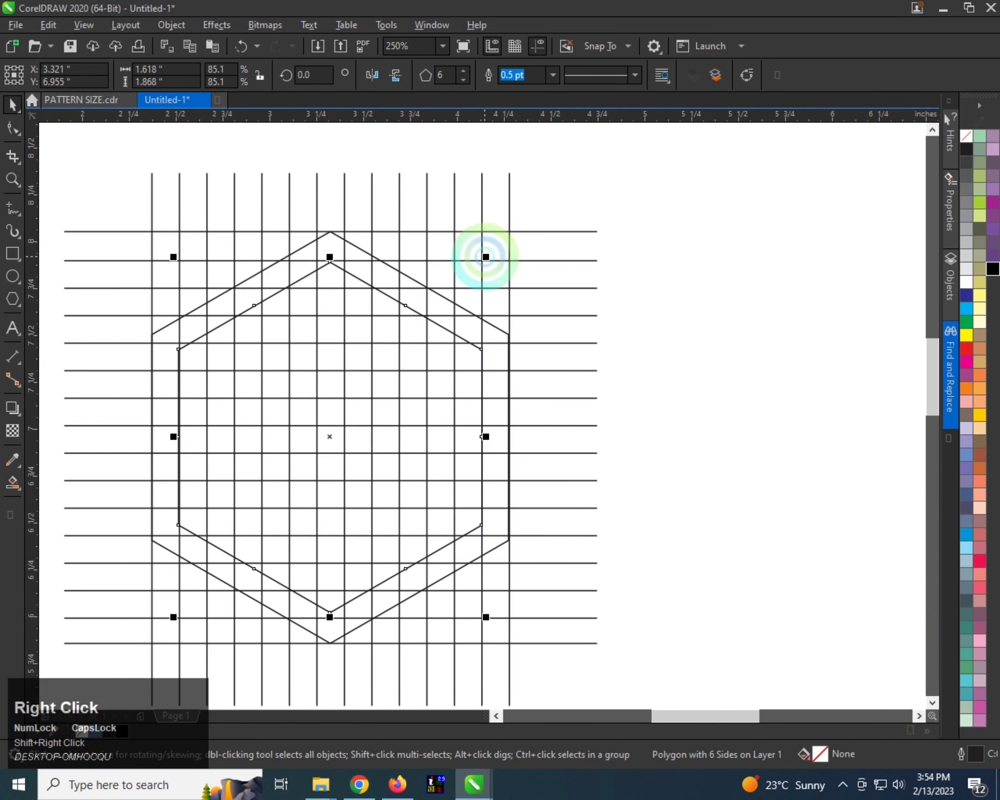
pyautogui.hotkey('ctrl', 'r')
pyautogui.hotkey('ctrl', 'r')
pyautogui.hotkey('ctrl', 'r')
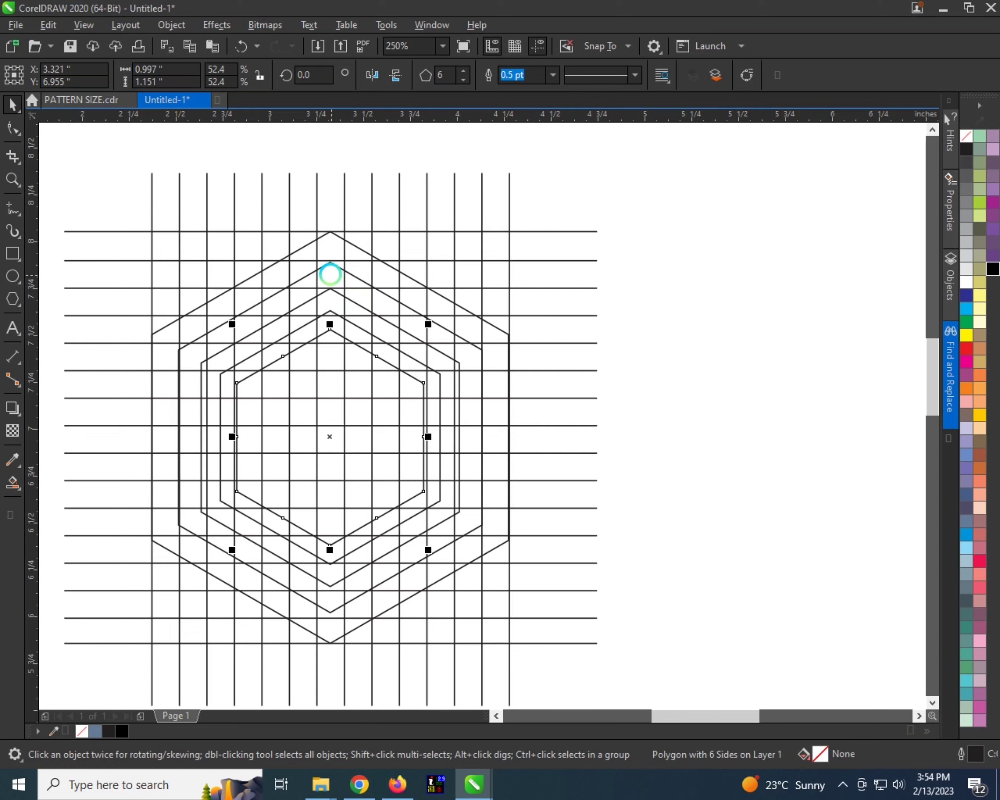
# - With Smart Fill, fill the outer hexagon's upper-left band blue-grey from the column just left of the apex to the left corner
pyautogui.click(19, 490)
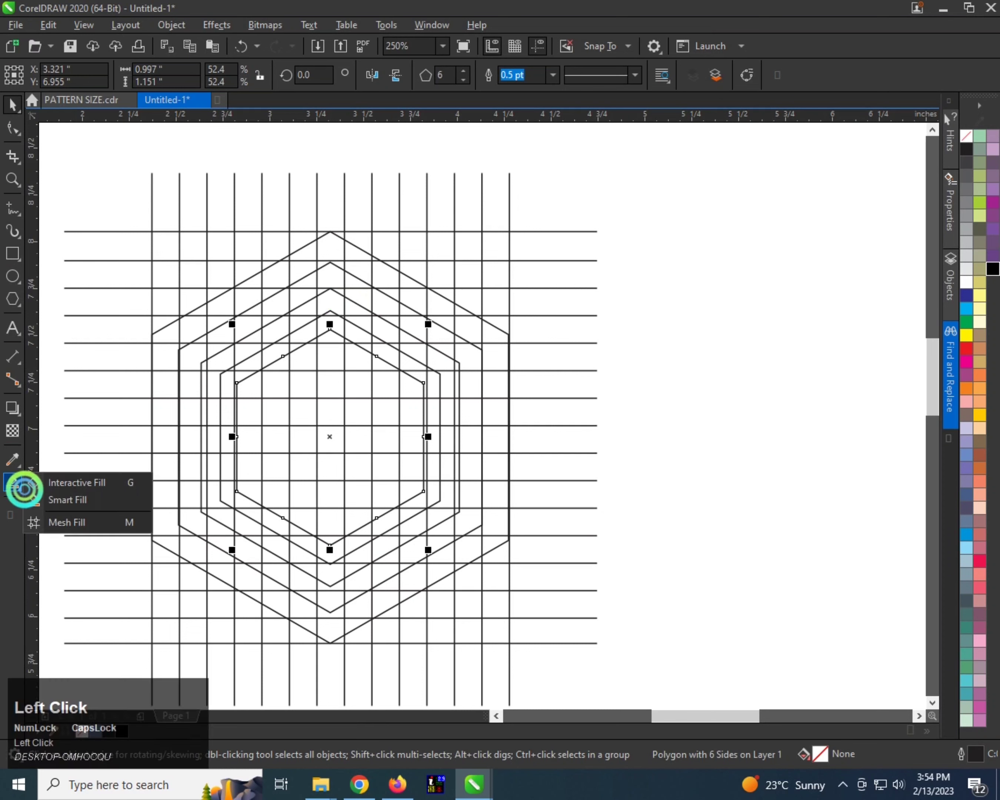
pyautogui.click(85, 500)
pyautogui.scroll(3, 297, 257)
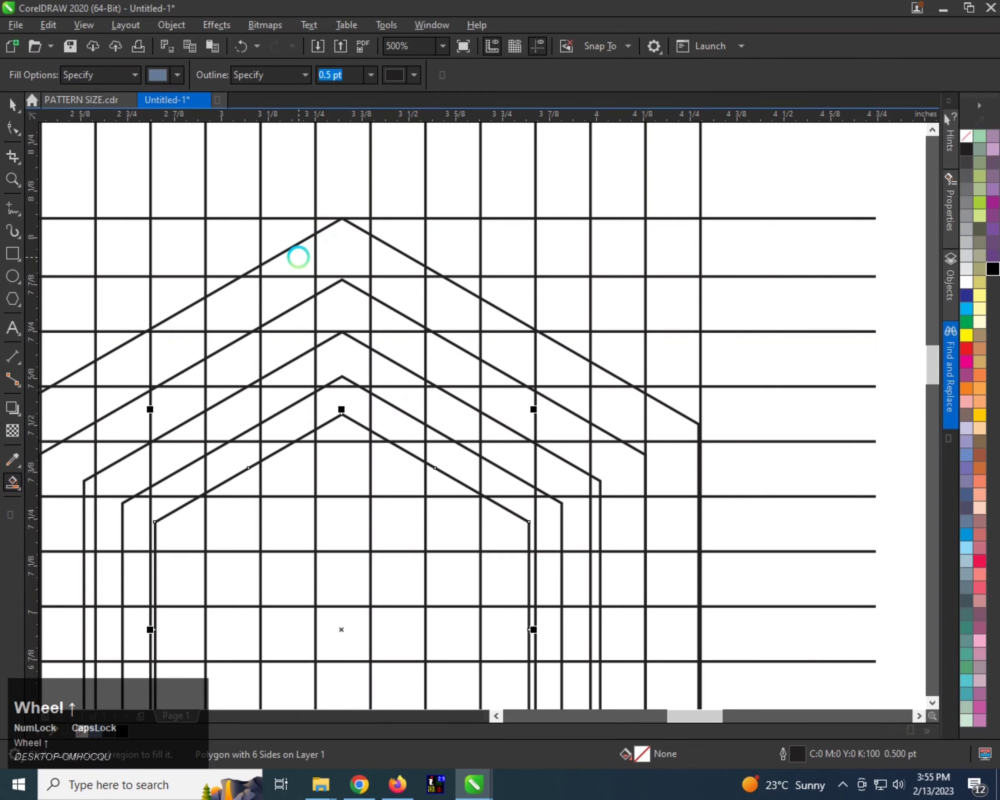
pyautogui.click(298, 260)
pyautogui.scroll(-3, 289, 271)
pyautogui.click(289, 272)
pyautogui.scroll(1, 270, 280)
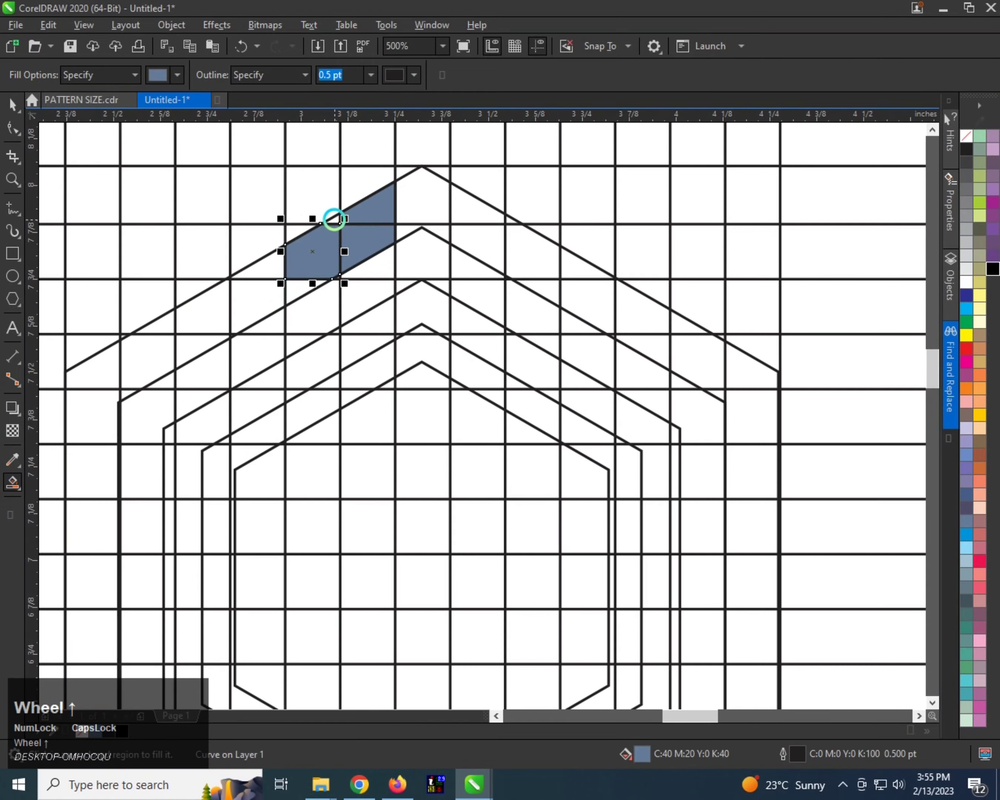
pyautogui.click(333, 220)
pyautogui.click(300, 283)
pyautogui.click(266, 271)
pyautogui.click(239, 301)
pyautogui.click(209, 316)
pyautogui.click(190, 342)
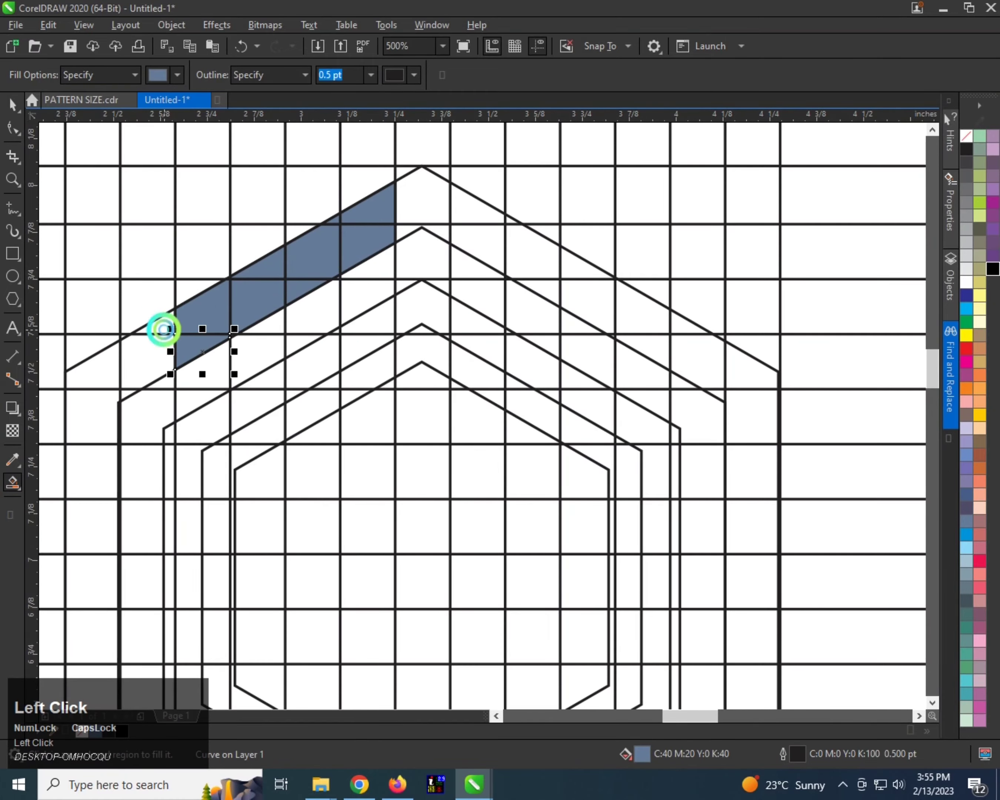
pyautogui.click(130, 361)
pyautogui.click(111, 372)
# - Fill the cells of the left vertical band between the two outermost hexagons, down toward the lower-left corner
pyautogui.scroll(1, 111, 373)
pyautogui.scroll(-1, 250, 277)
pyautogui.click(172, 349)
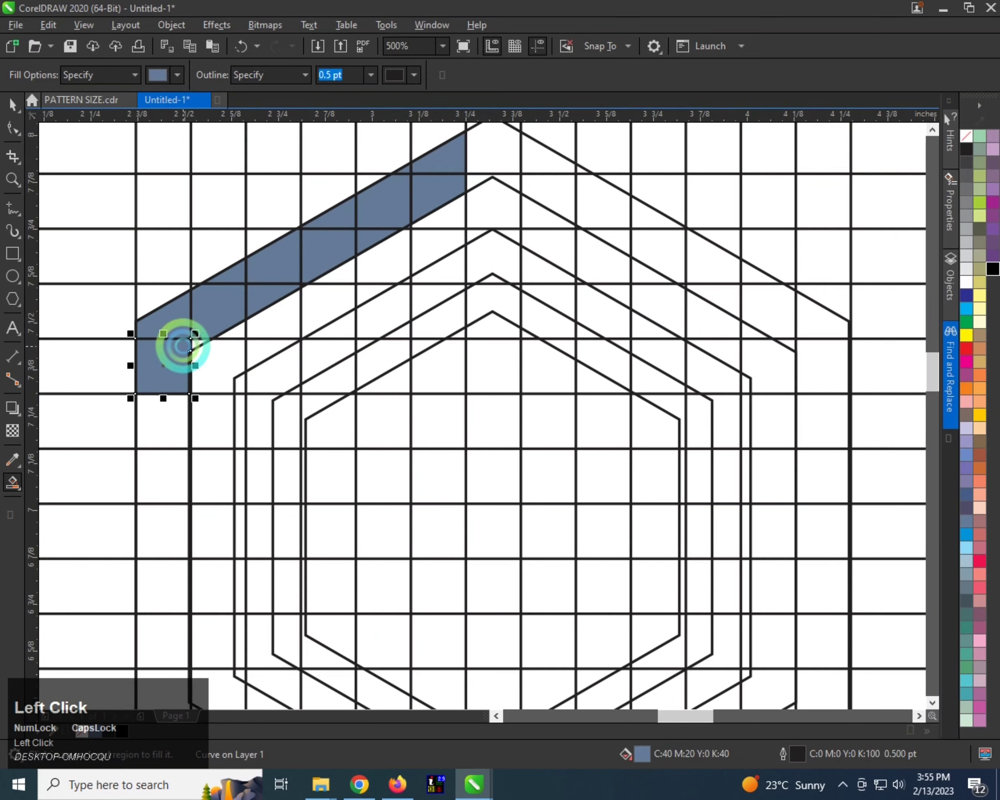
pyautogui.scroll(1, 186, 350)
pyautogui.click(207, 339)
pyautogui.scroll(-3, 200, 280)
pyautogui.scroll(2, 195, 296)
pyautogui.click(190, 317)
pyautogui.click(190, 358)
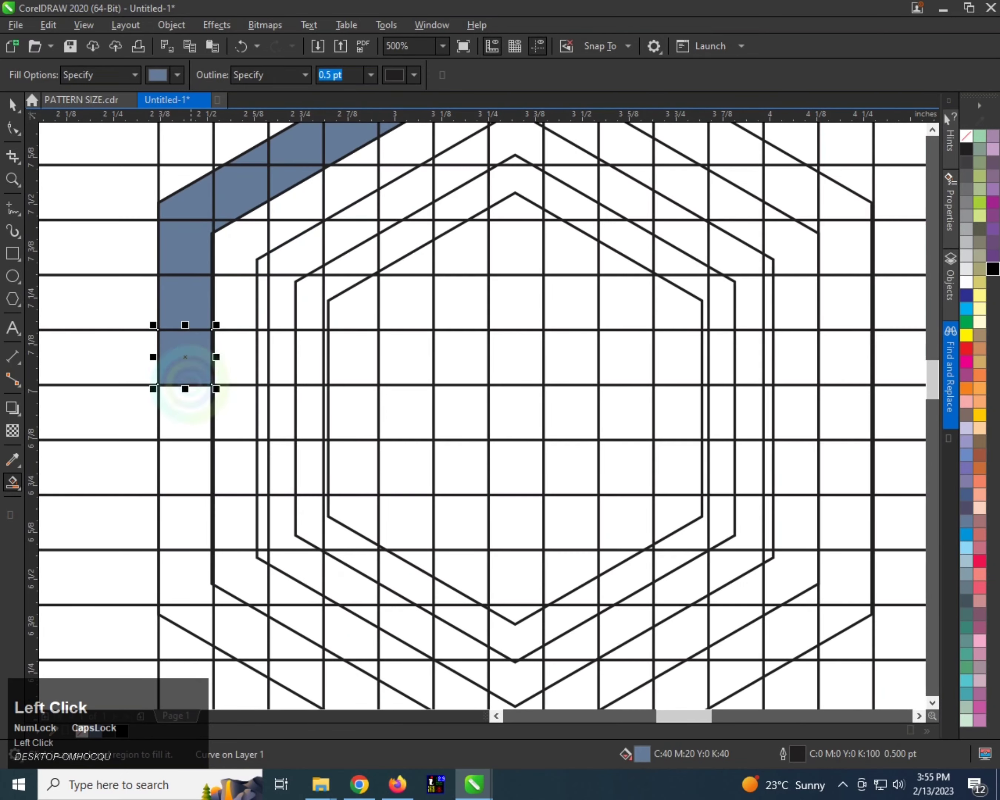
pyautogui.click(187, 414)
pyautogui.click(185, 463)
pyautogui.click(184, 520)
pyautogui.scroll(-1, 182, 468)
pyautogui.click(185, 477)
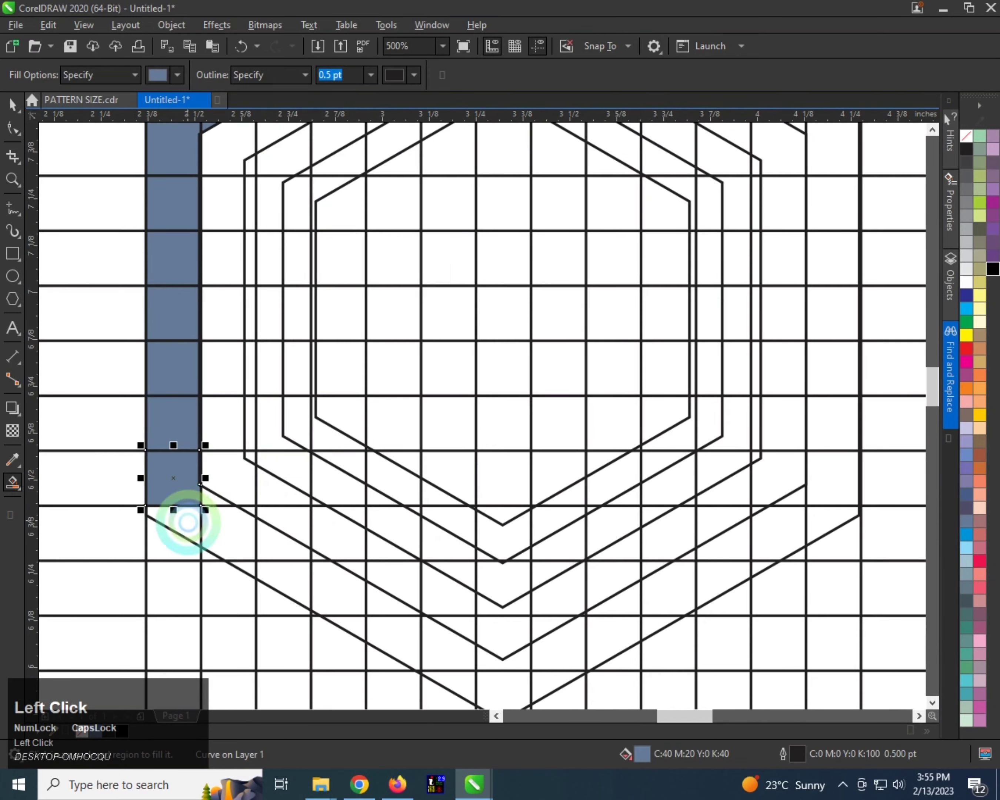
# - Fill the lower-left diagonal band between the two outermost hexagons, ending at the grid line just left of the bottom vertex
pyautogui.click(196, 510)
pyautogui.click(249, 535)
pyautogui.click(241, 566)
pyautogui.click(297, 570)
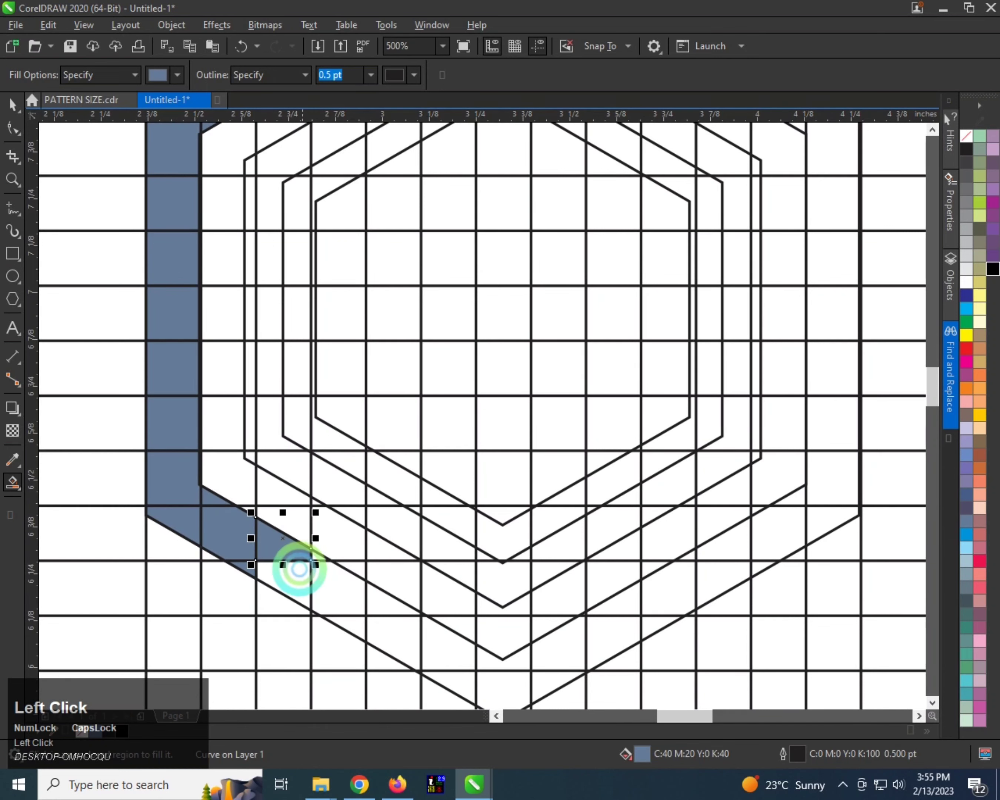
pyautogui.scroll(1, 328, 565)
pyautogui.scroll(-1, 288, 535)
pyautogui.scroll(1, 288, 570)
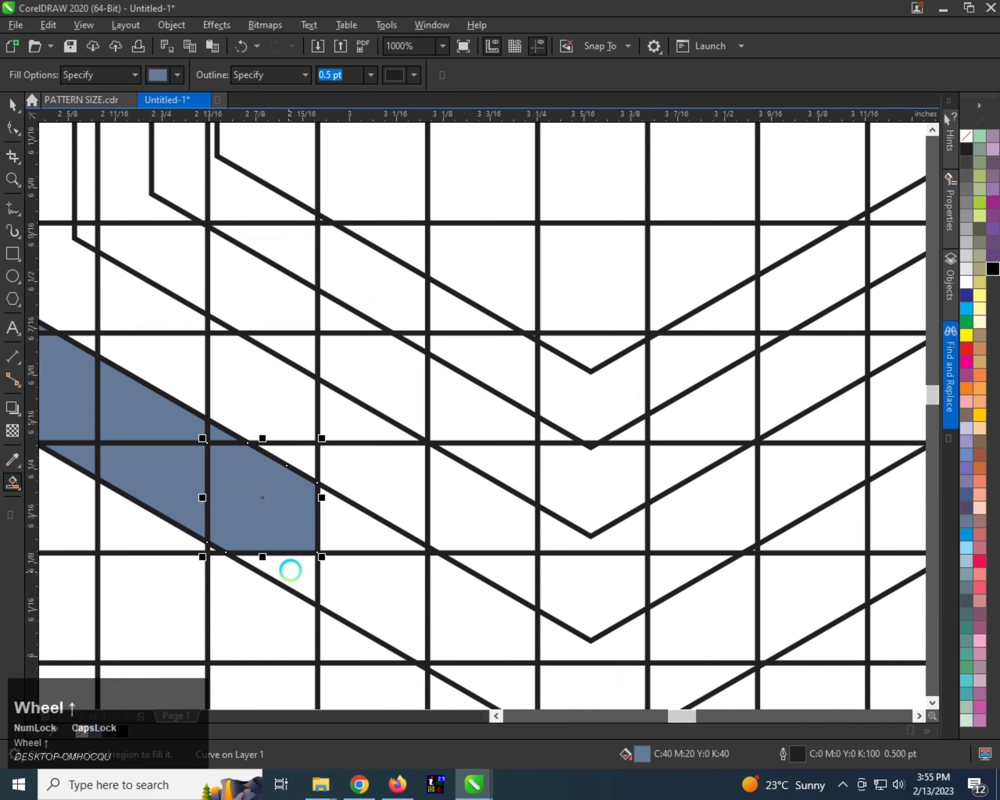
pyautogui.click(355, 577)
pyautogui.scroll(-1, 374, 565)
pyautogui.click(374, 564)
pyautogui.click(391, 600)
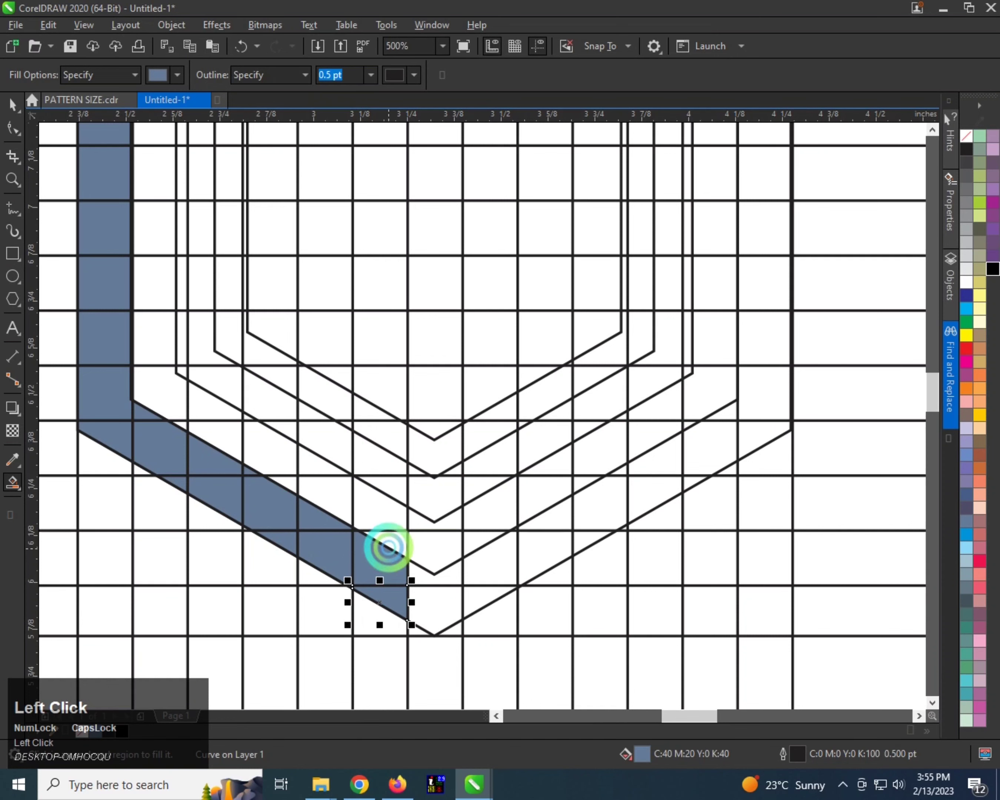
# - Fill the grid column just left of the centre from the lower-left band up past the hexagon's middle
pyautogui.click(389, 518)
pyautogui.click(385, 483)
pyautogui.click(384, 465)
pyautogui.click(381, 441)
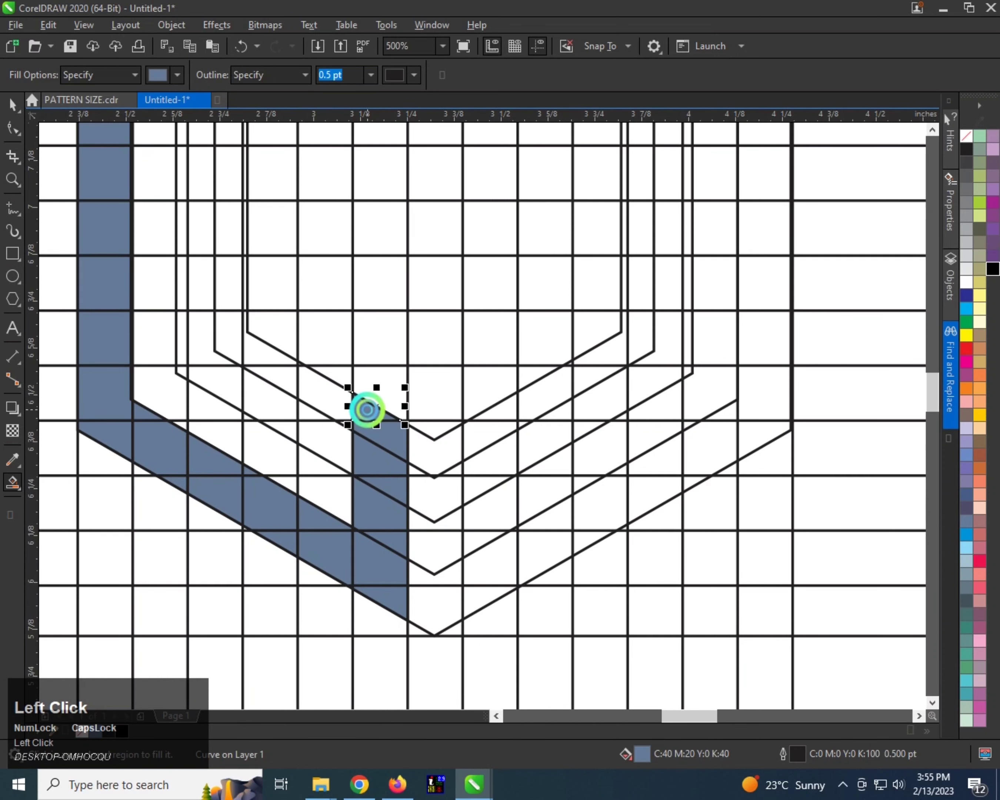
pyautogui.scroll(-1, 314, 462)
pyautogui.scroll(1, 330, 461)
pyautogui.click(331, 463)
pyautogui.click(331, 407)
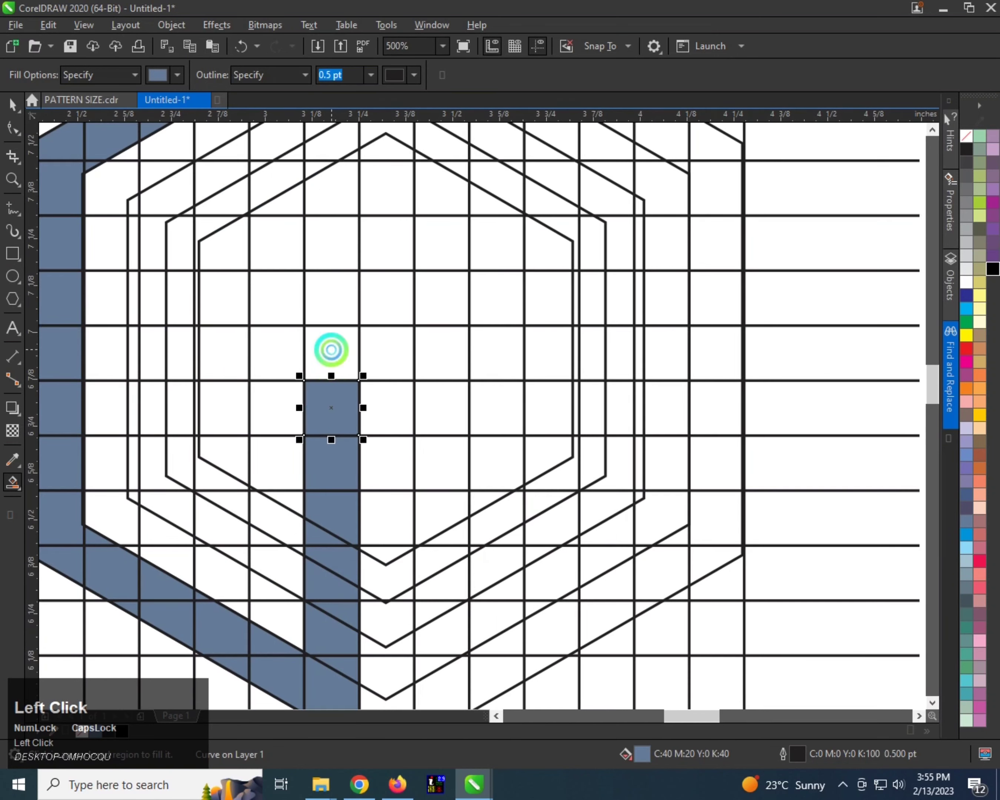
pyautogui.click(332, 350)
pyautogui.click(331, 301)
# - Fill the rest of the left-of-centre column upward, ending at the third hexagon's edge so a gap remains below the upper-left band
pyautogui.scroll(-1, 296, 489)
pyautogui.scroll(1, 315, 342)
pyautogui.click(314, 399)
pyautogui.click(317, 327)
pyautogui.scroll(-1, 283, 474)
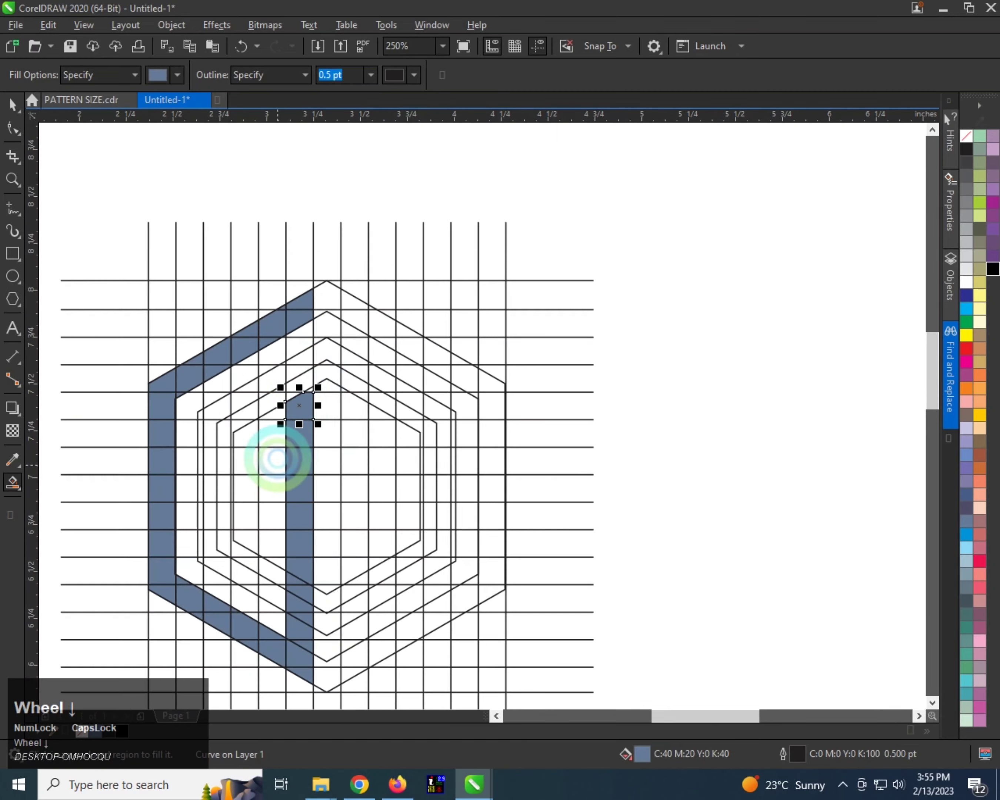
pyautogui.scroll(1, 306, 382)
pyautogui.click(277, 413)
pyautogui.click(312, 401)
pyautogui.click(302, 384)
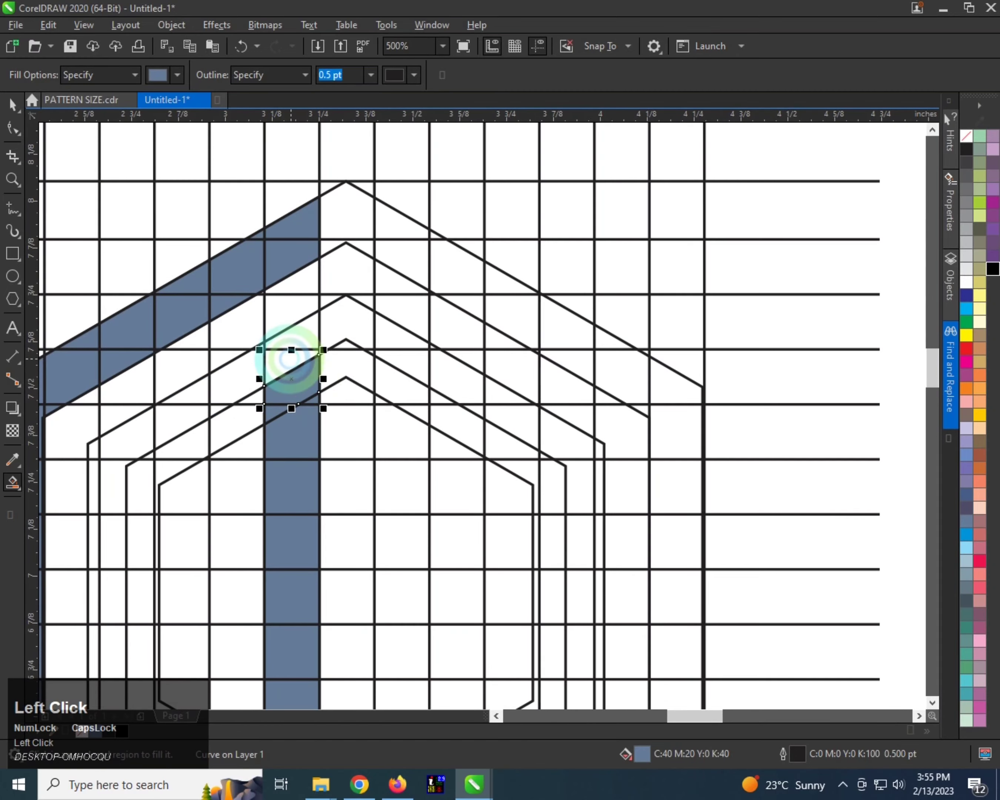
pyautogui.click(305, 328)
# - Fill the top of the grid column just right of the centre, from the outer hexagon's edge down to the innermost hexagon
pyautogui.scroll(-1, 300, 324)
pyautogui.scroll(1, 320, 265)
pyautogui.click(327, 307)
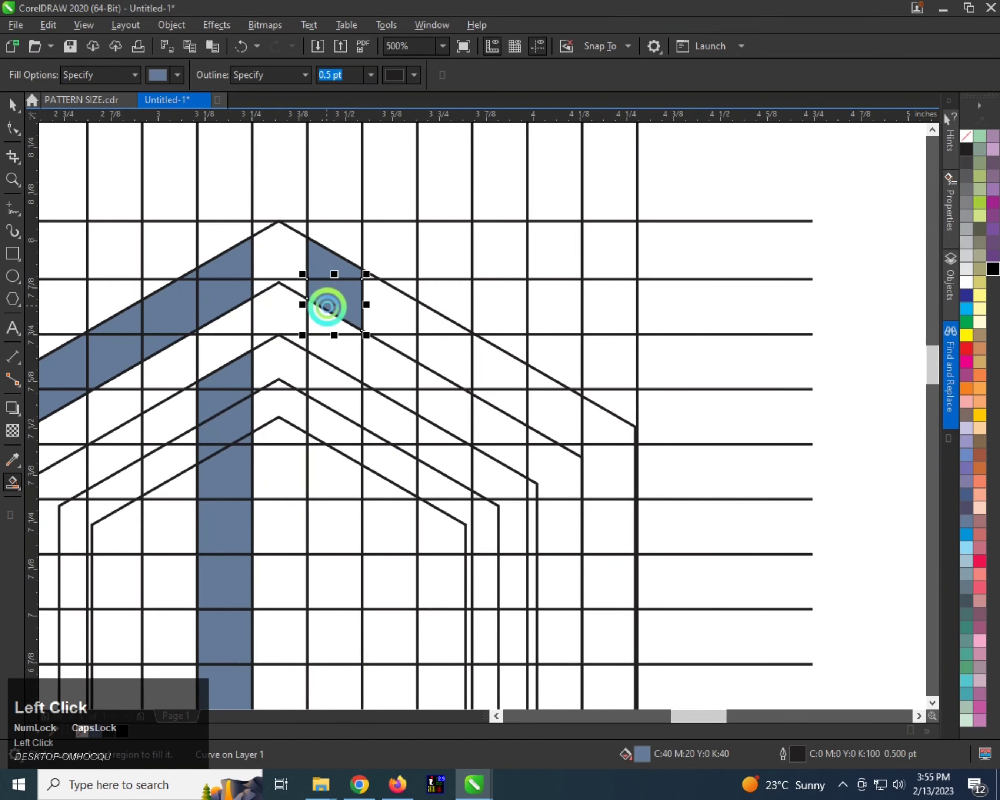
pyautogui.click(330, 349)
pyautogui.click(313, 385)
pyautogui.scroll(1, 341, 403)
pyautogui.click(333, 404)
pyautogui.click(304, 431)
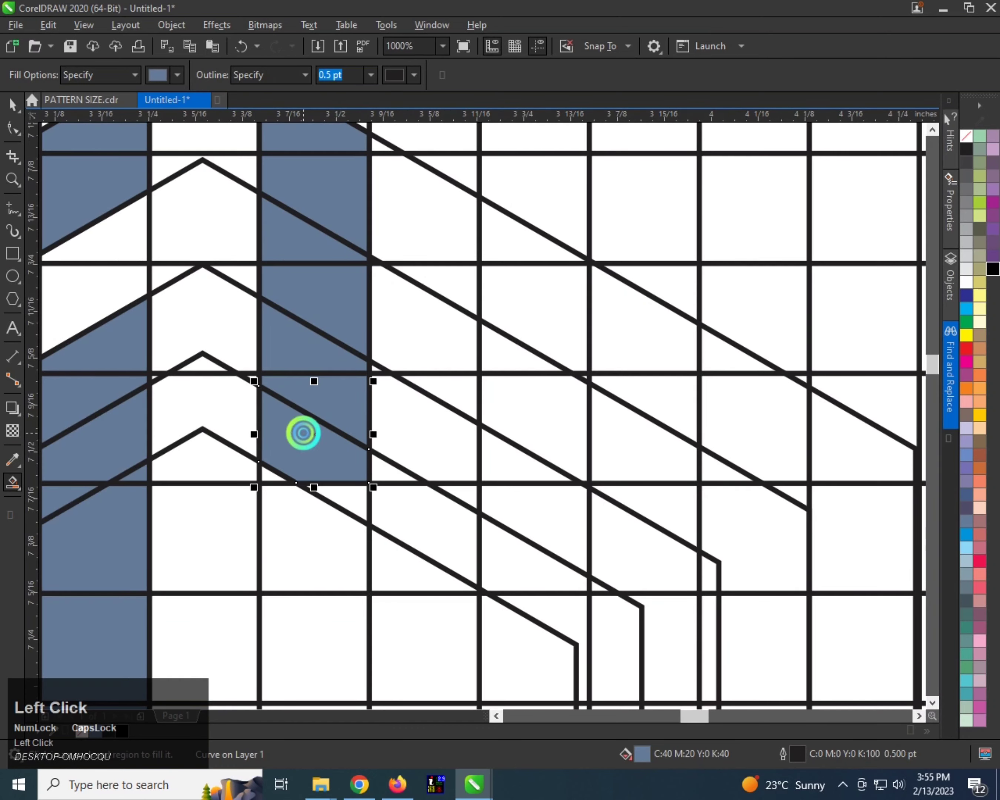
pyautogui.click(272, 476)
pyautogui.click(337, 494)
# - Fill the right-of-centre column's cells through the middle of the innermost hexagon
pyautogui.scroll(-2, 330, 445)
pyautogui.scroll(1, 297, 417)
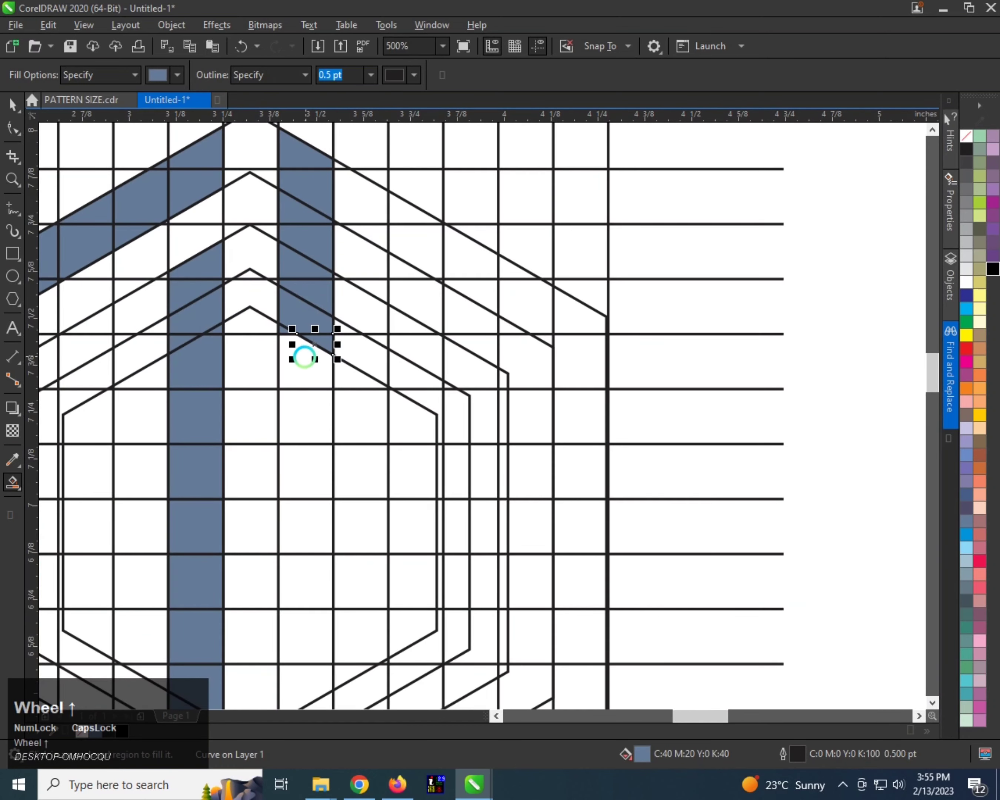
pyautogui.click(307, 358)
pyautogui.click(306, 414)
pyautogui.click(307, 450)
pyautogui.scroll(-1, 305, 358)
pyautogui.scroll(1, 310, 418)
pyautogui.click(311, 417)
pyautogui.click(306, 483)
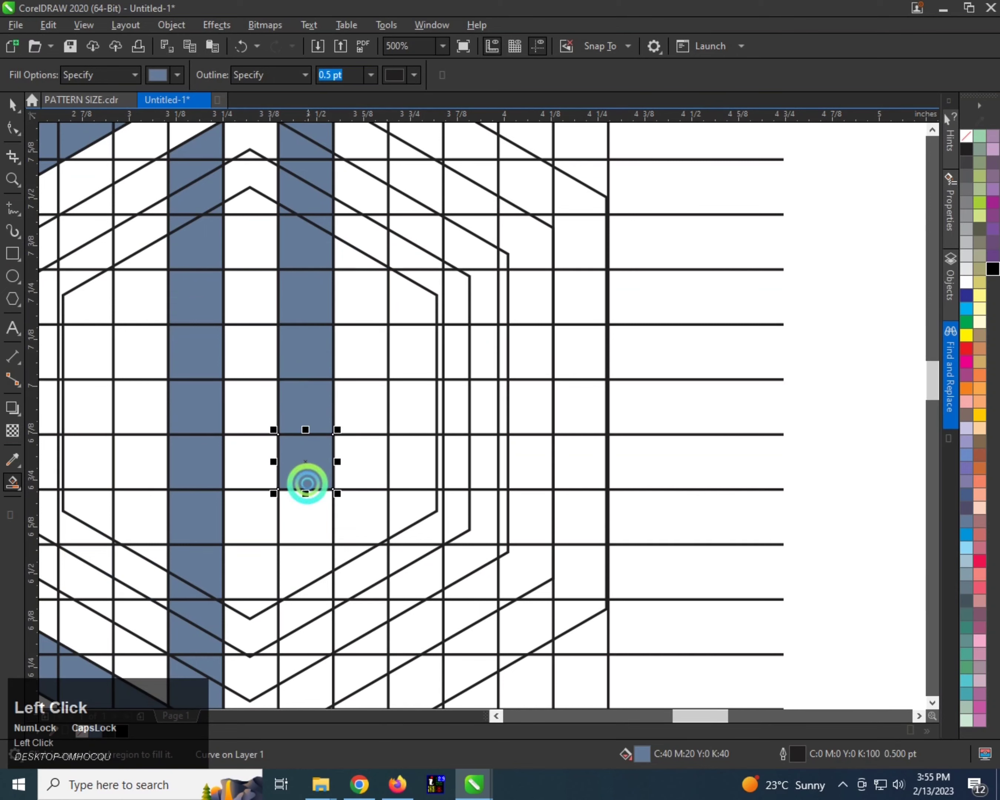
pyautogui.click(307, 513)
# - Fill the bottom cells of the right-of-centre column down to the outer hexagon's lower edge
pyautogui.scroll(-1, 312, 361)
pyautogui.scroll(1, 307, 457)
pyautogui.click(319, 445)
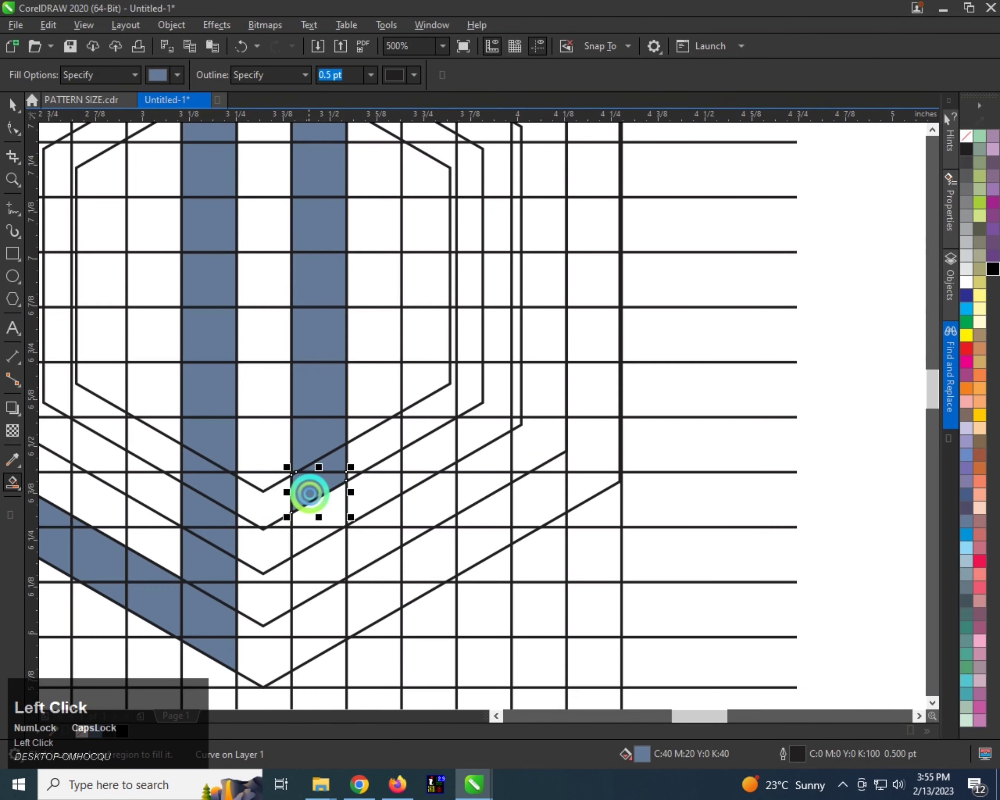
pyautogui.click(309, 494)
pyautogui.click(325, 547)
pyautogui.click(323, 604)
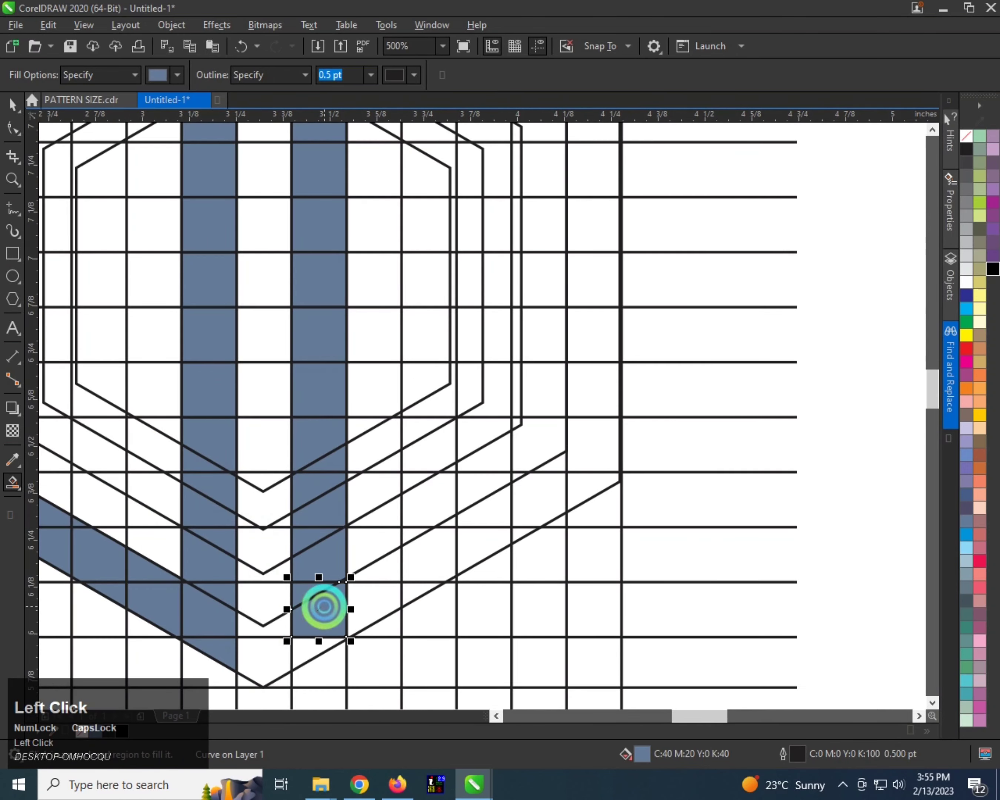
pyautogui.click(319, 648)
# - Fill the lower-right diagonal band between the two outermost hexagons, from the right-of-centre column toward the right corner
pyautogui.click(387, 575)
pyautogui.click(431, 568)
pyautogui.click(454, 521)
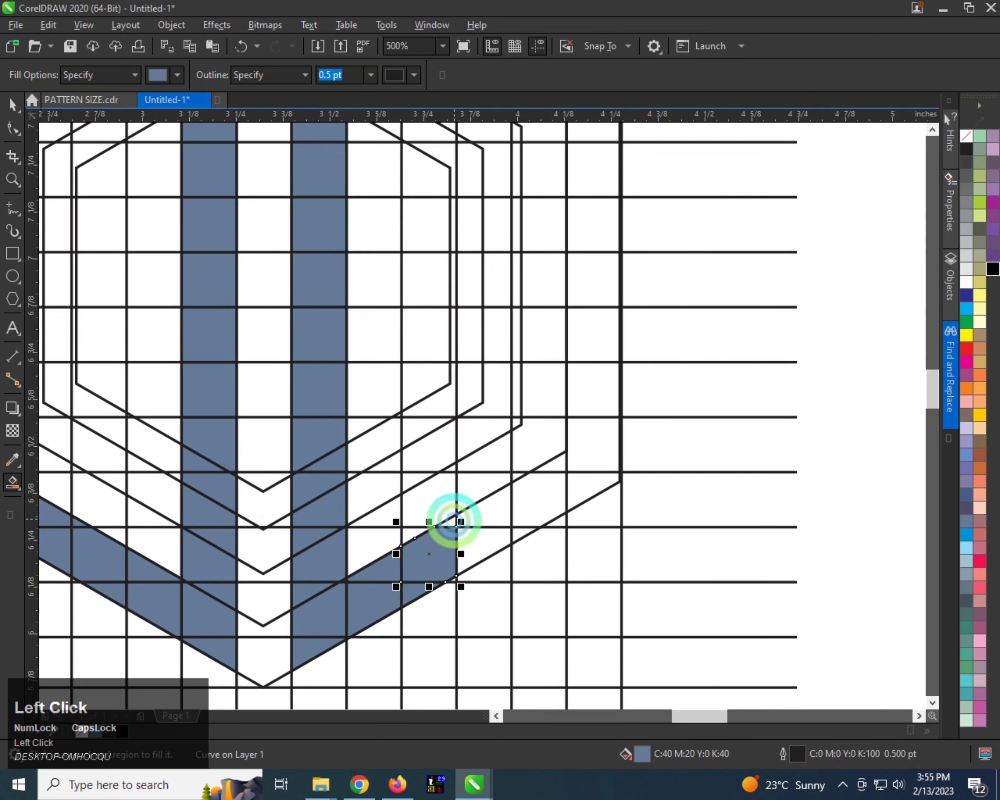
pyautogui.click(475, 550)
pyautogui.click(527, 527)
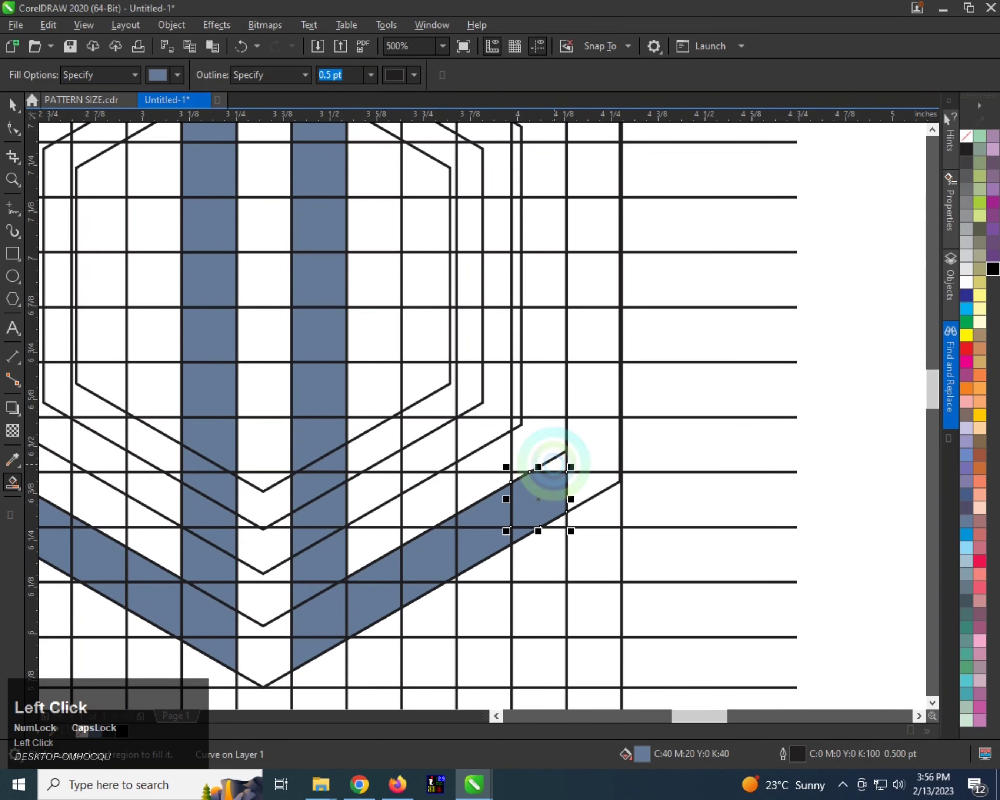
# - Fill the right vertical band between the two outermost hexagons, from the lower-right corner to the upper-right corner
pyautogui.click(581, 476)
pyautogui.click(582, 439)
pyautogui.click(593, 385)
pyautogui.click(584, 338)
pyautogui.scroll(-2, 449, 506)
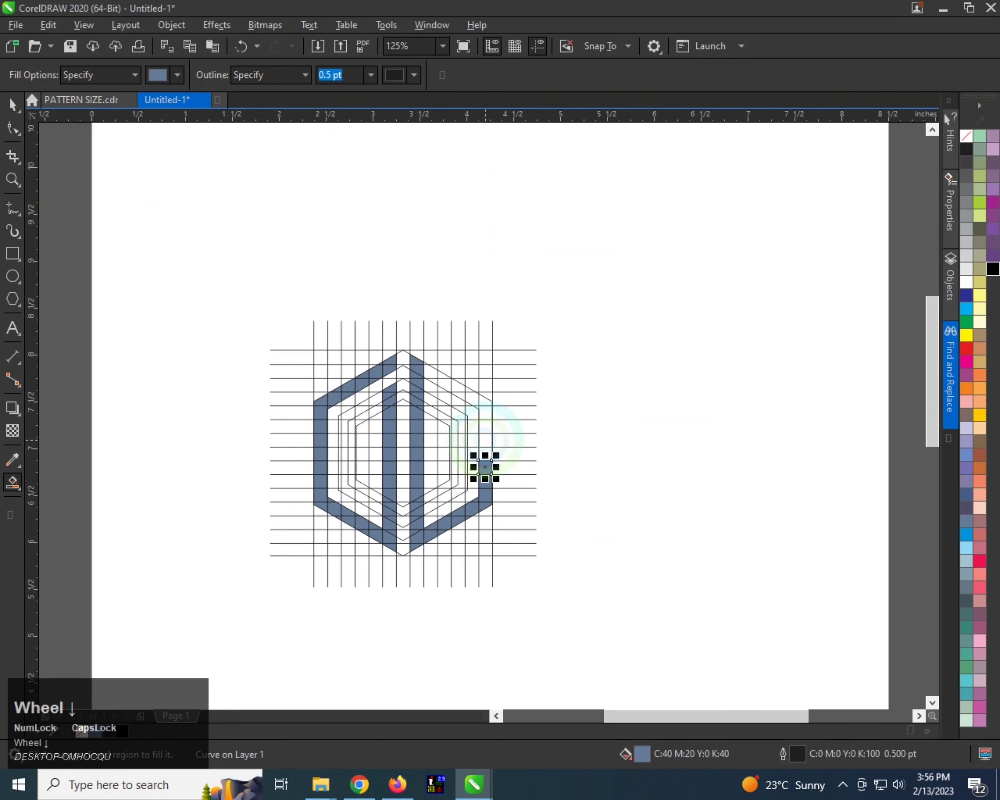
pyautogui.scroll(1, 484, 433)
pyautogui.click(487, 465)
pyautogui.click(486, 382)
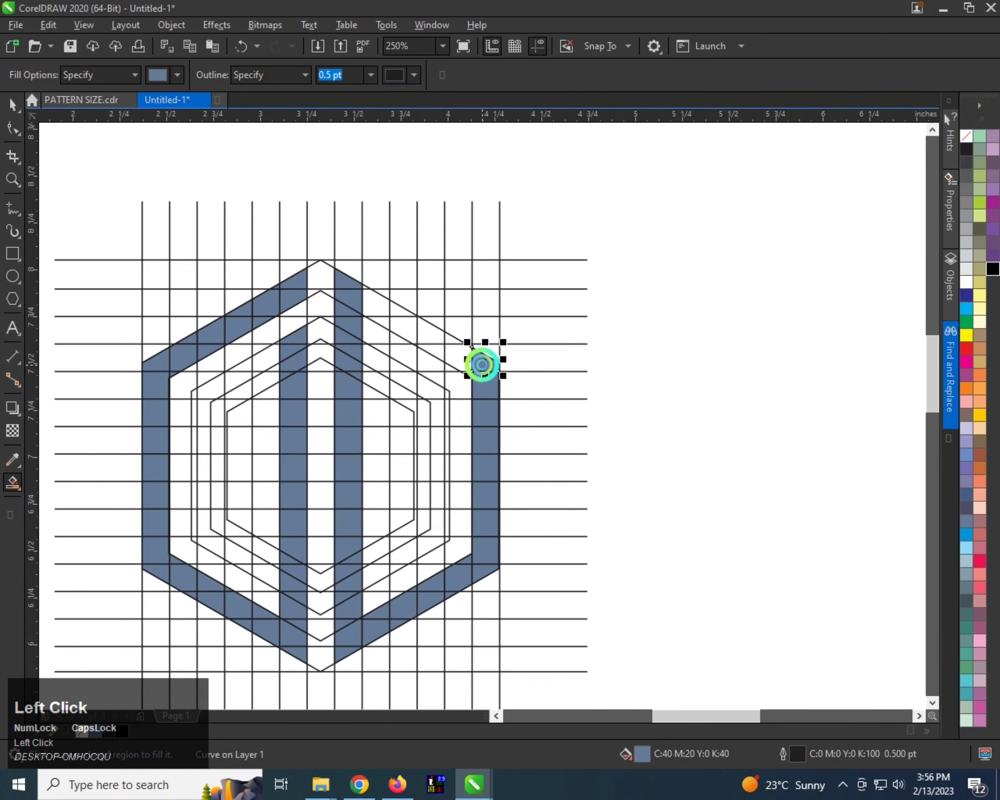
# - Fill the upper-right diagonal band down to the right corner, leaving one empty column beside the right-of-centre bar
pyautogui.scroll(1, 414, 320)
pyautogui.click(381, 305)
pyautogui.click(403, 335)
pyautogui.click(455, 342)
pyautogui.click(466, 384)
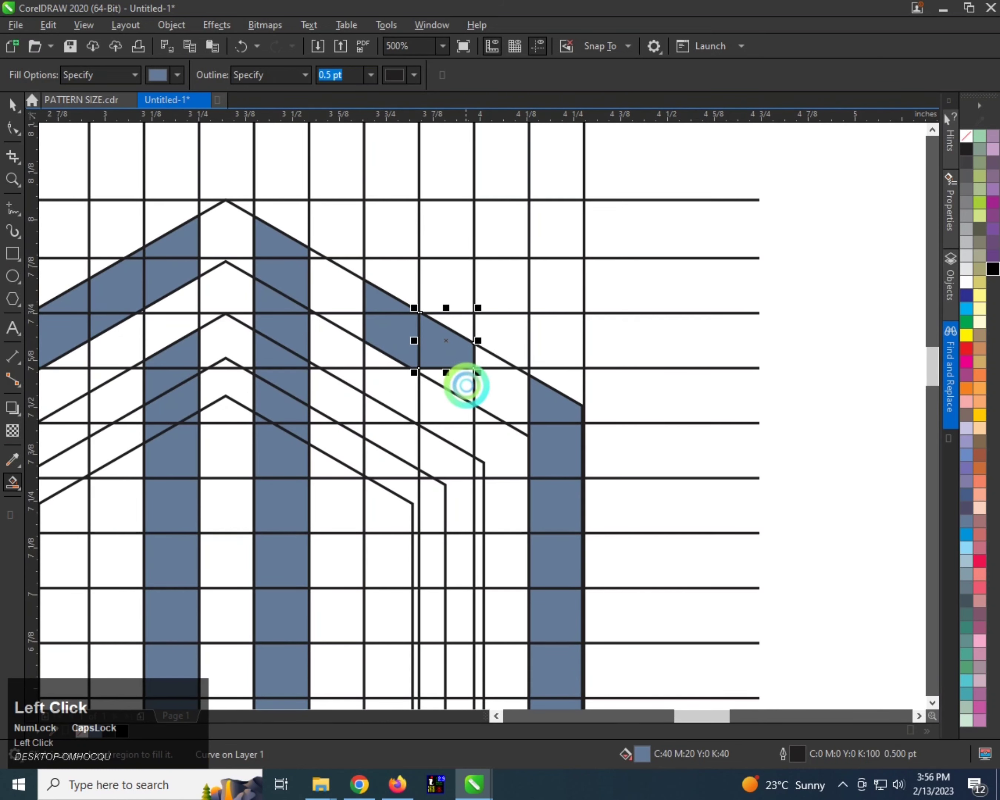
pyautogui.click(492, 361)
pyautogui.click(520, 411)
pyautogui.scroll(1, 518, 414)
# - Fill the column below the inner end of the upper-right band, from the third hexagon's upper edge down through its middle rows
pyautogui.scroll(-2, 467, 393)
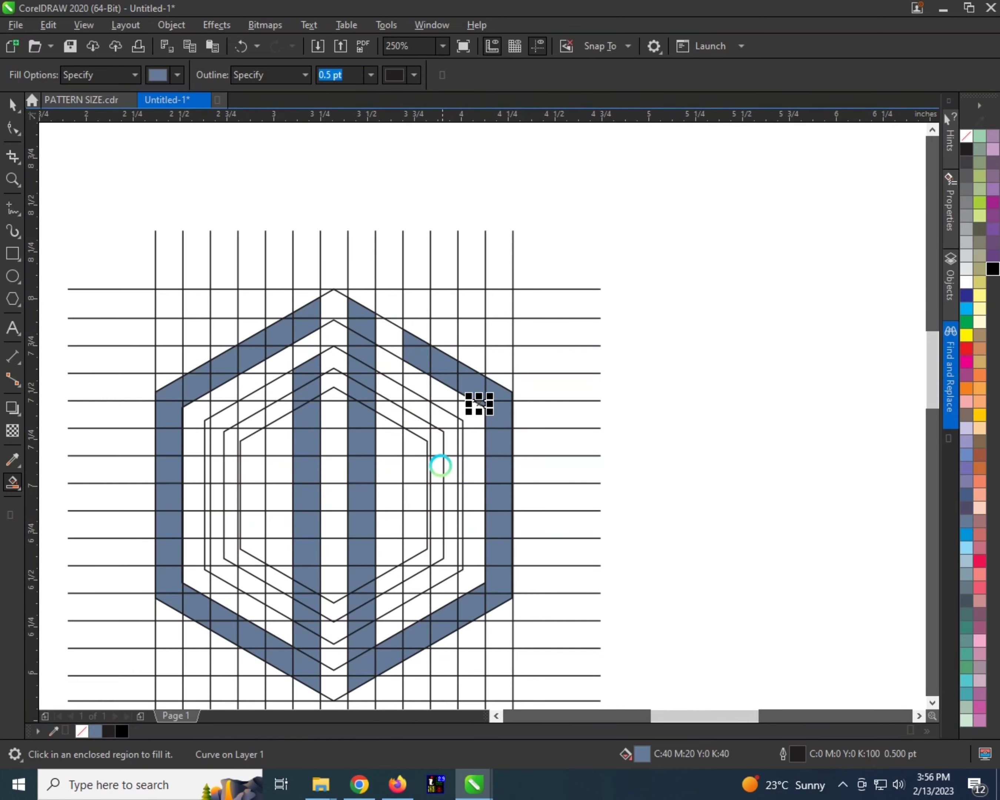
pyautogui.scroll(1, 440, 465)
pyautogui.click(375, 326)
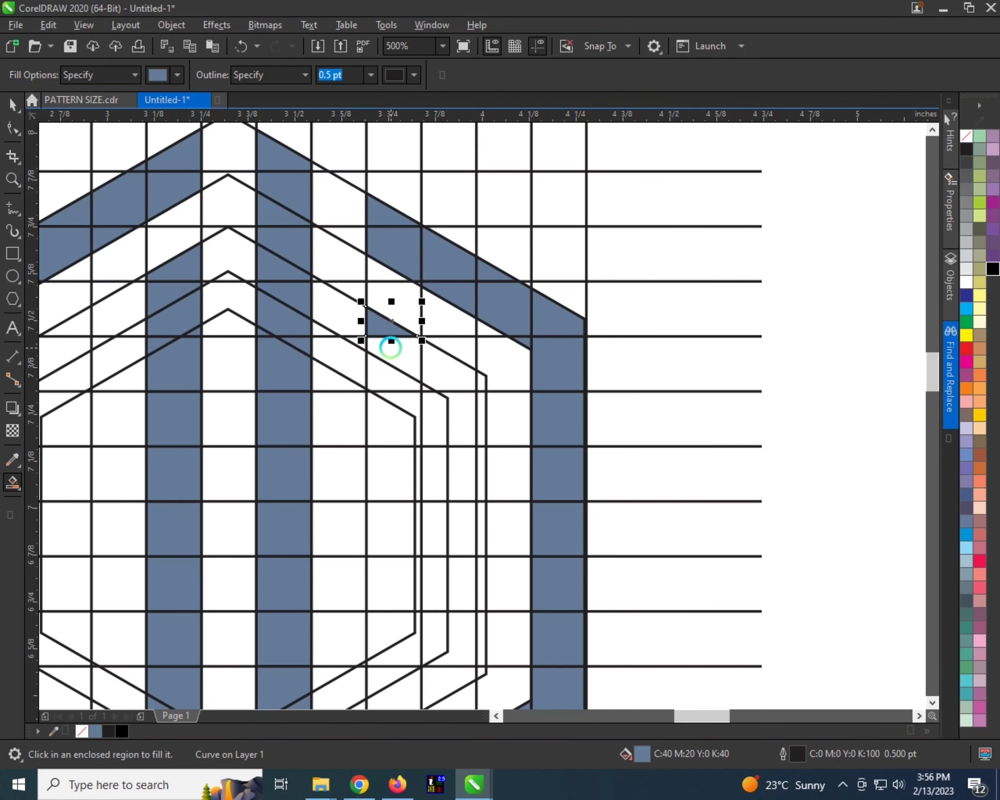
pyautogui.click(383, 371)
pyautogui.click(389, 416)
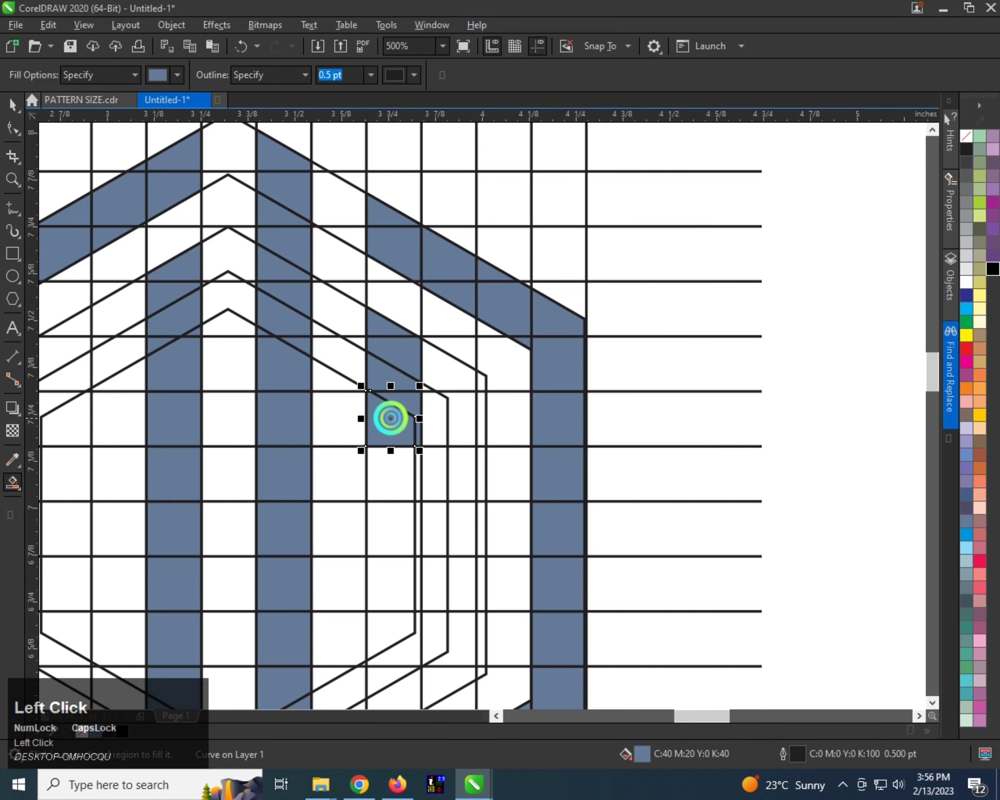
pyautogui.scroll(-3, 390, 421)
pyautogui.scroll(3, 403, 411)
pyautogui.click(403, 410)
pyautogui.click(401, 460)
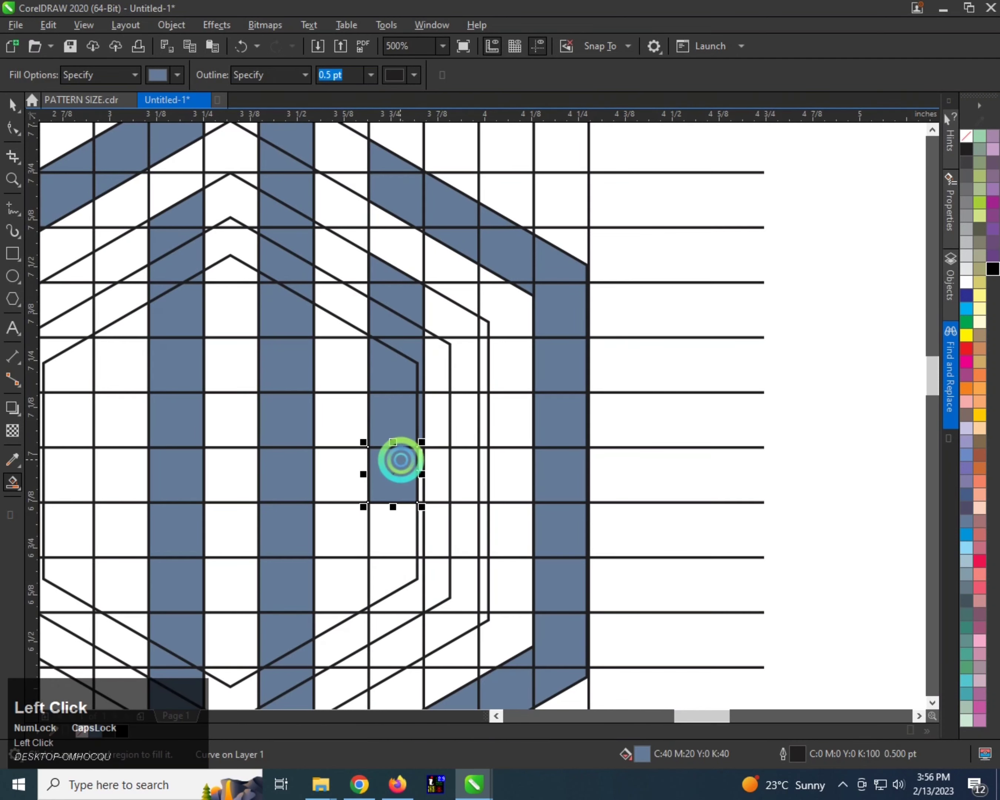
# - Fill the remaining lower cells and narrow slivers of the right inner column down to the third hexagon's lower edge
pyautogui.click(400, 508)
pyautogui.click(421, 520)
pyautogui.click(371, 587)
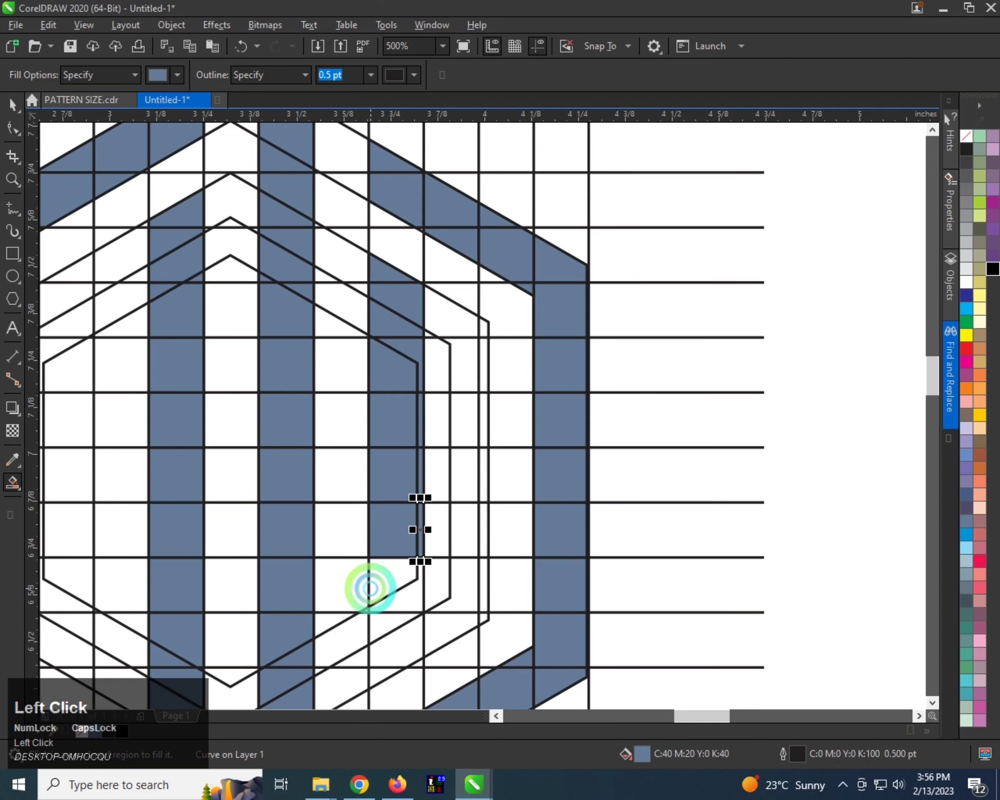
pyautogui.click(398, 576)
pyautogui.click(386, 616)
pyautogui.click(401, 599)
pyautogui.click(396, 585)
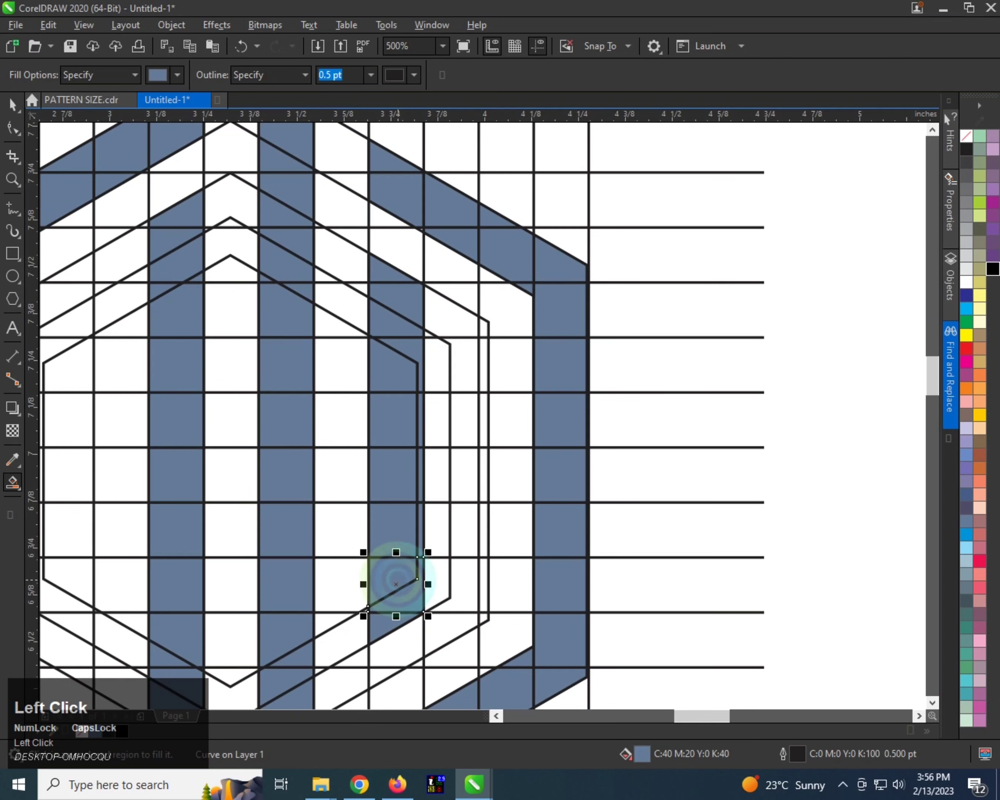
pyautogui.click(391, 637)
pyautogui.click(391, 674)
# - Fill the lower-right band between the third and fourth hexagons, from the inner column around the lower-right corner
pyautogui.click(436, 638)
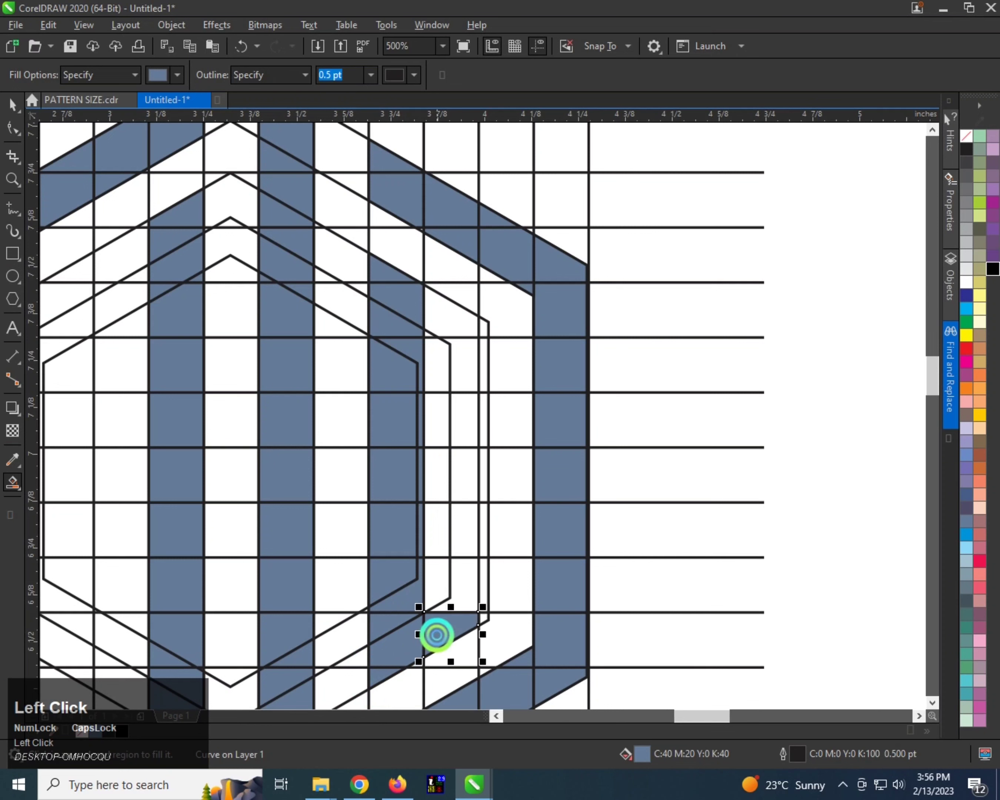
pyautogui.click(463, 604)
pyautogui.click(485, 614)
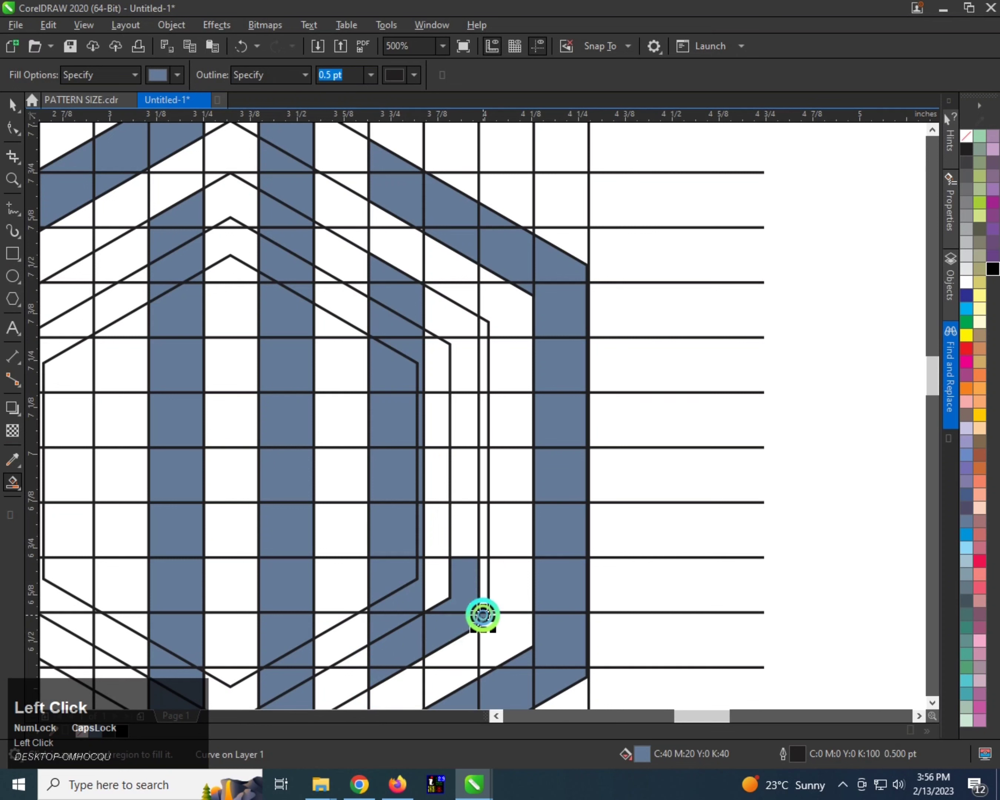
pyautogui.click(483, 521)
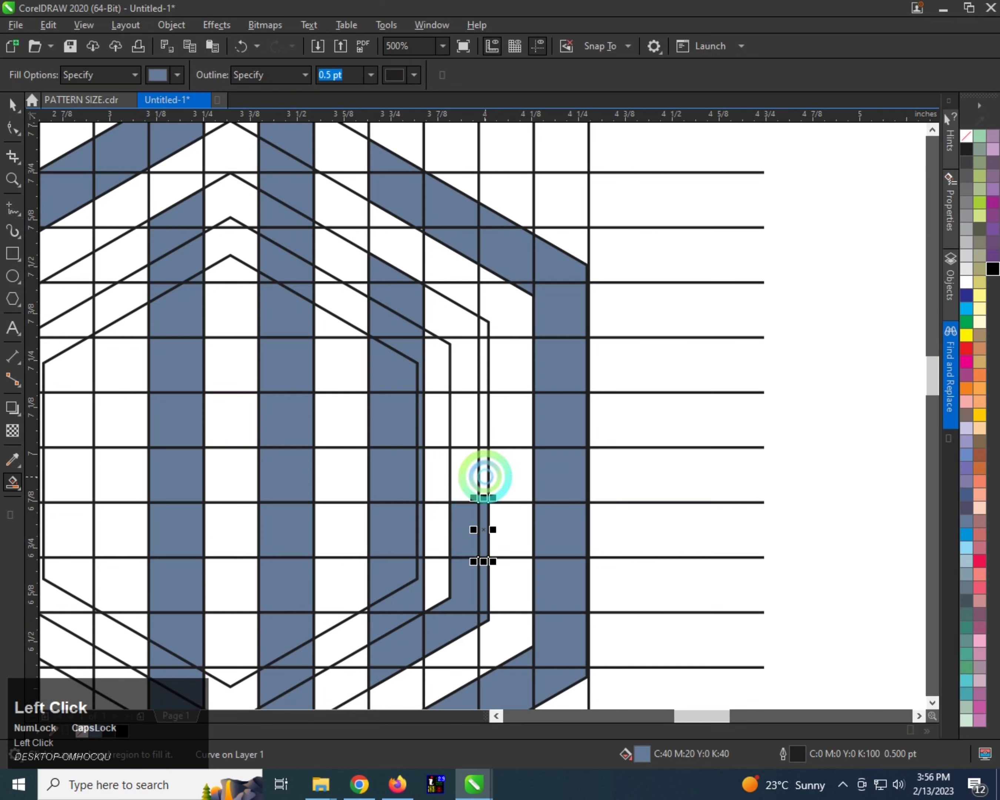
# - Fill the right vertical band between the third and fourth hexagons up to its corner and back along the diagonal to the inner column
pyautogui.click(486, 477)
pyautogui.click(454, 470)
pyautogui.click(465, 423)
pyautogui.click(485, 407)
pyautogui.click(465, 364)
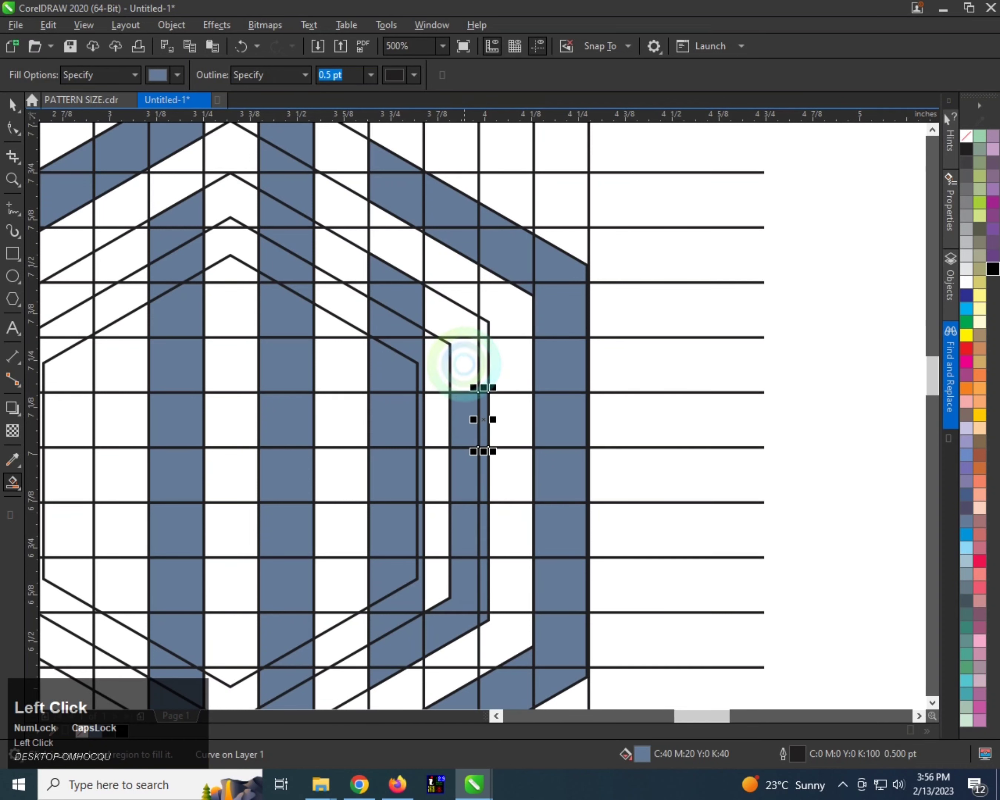
pyautogui.click(485, 364)
pyautogui.scroll(1, 480, 346)
pyautogui.click(503, 329)
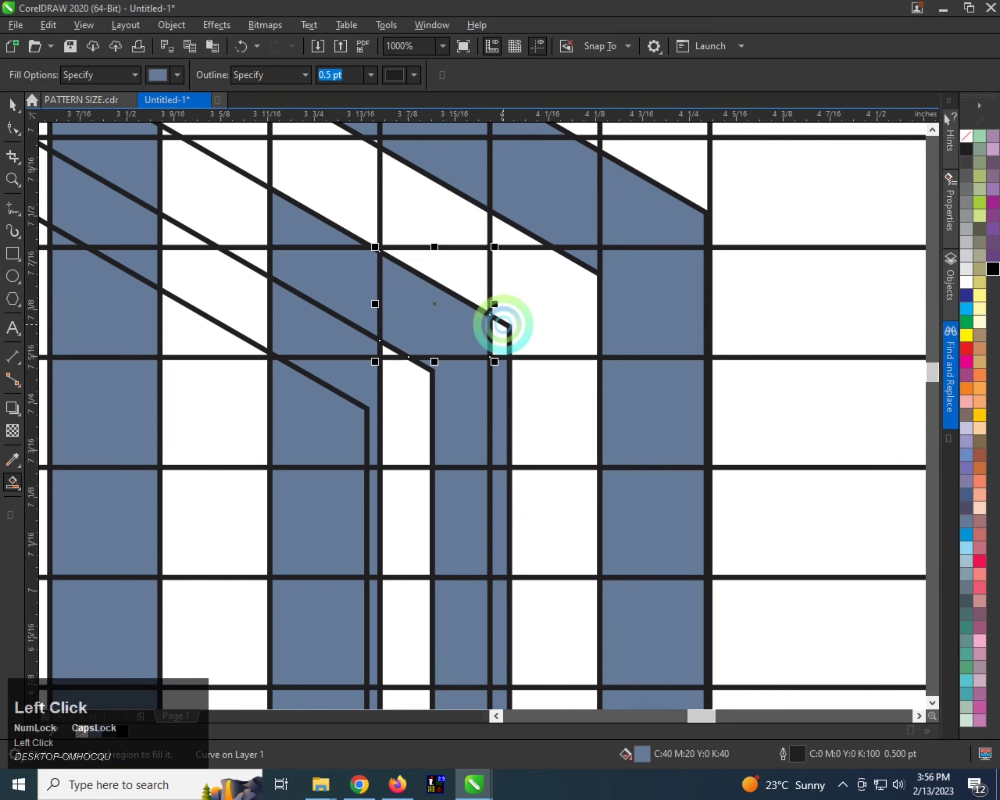
pyautogui.click(391, 335)
pyautogui.scroll(-1, 417, 320)
pyautogui.scroll(-1, 415, 330)
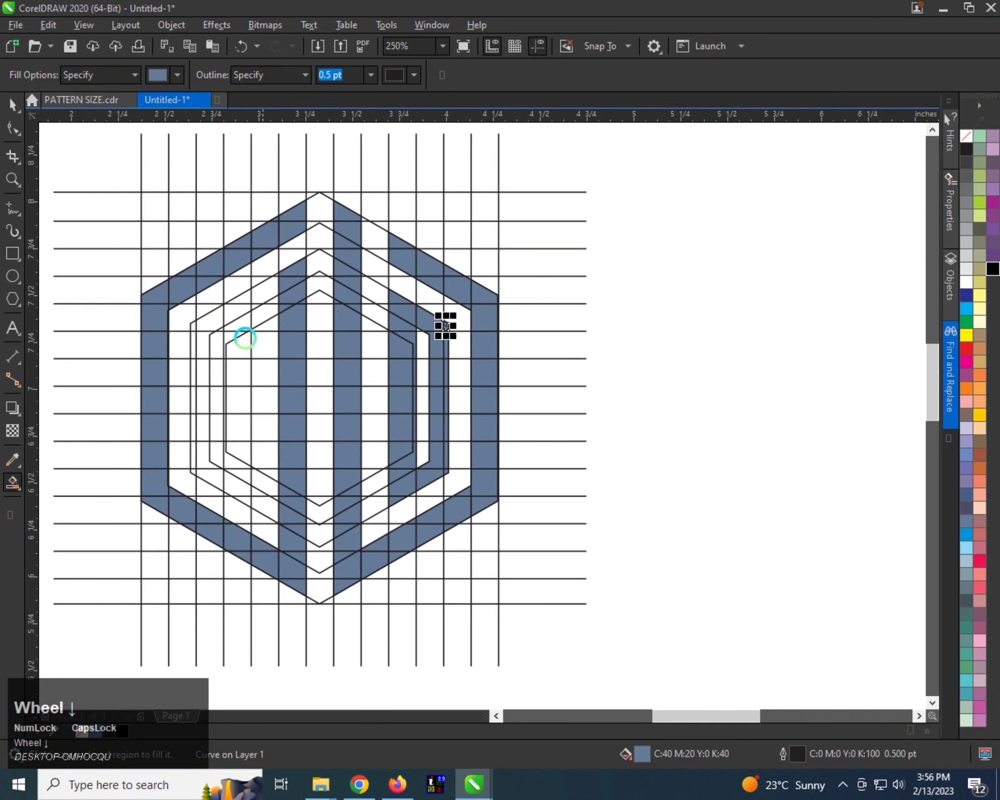
# - Fill the upper-left diagonal band between the third and fourth hexagons around its corner, leaving one empty column beside the left-of-centre bar
pyautogui.scroll(1, 291, 274)
pyautogui.click(274, 293)
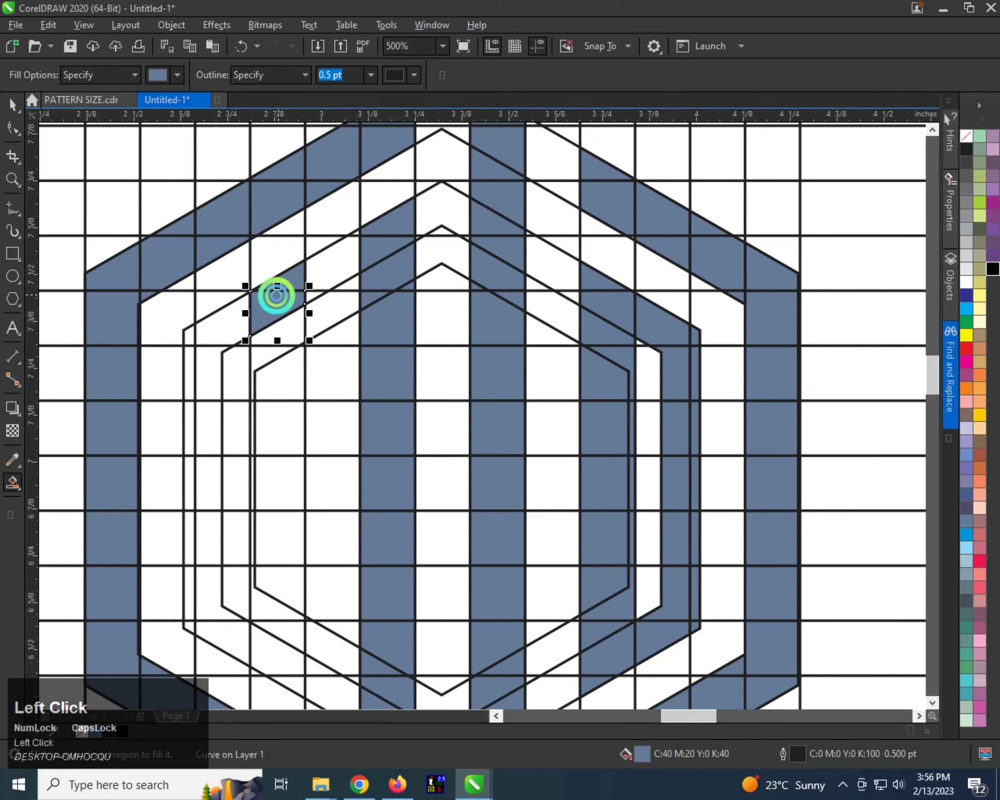
pyautogui.click(234, 307)
pyautogui.click(206, 350)
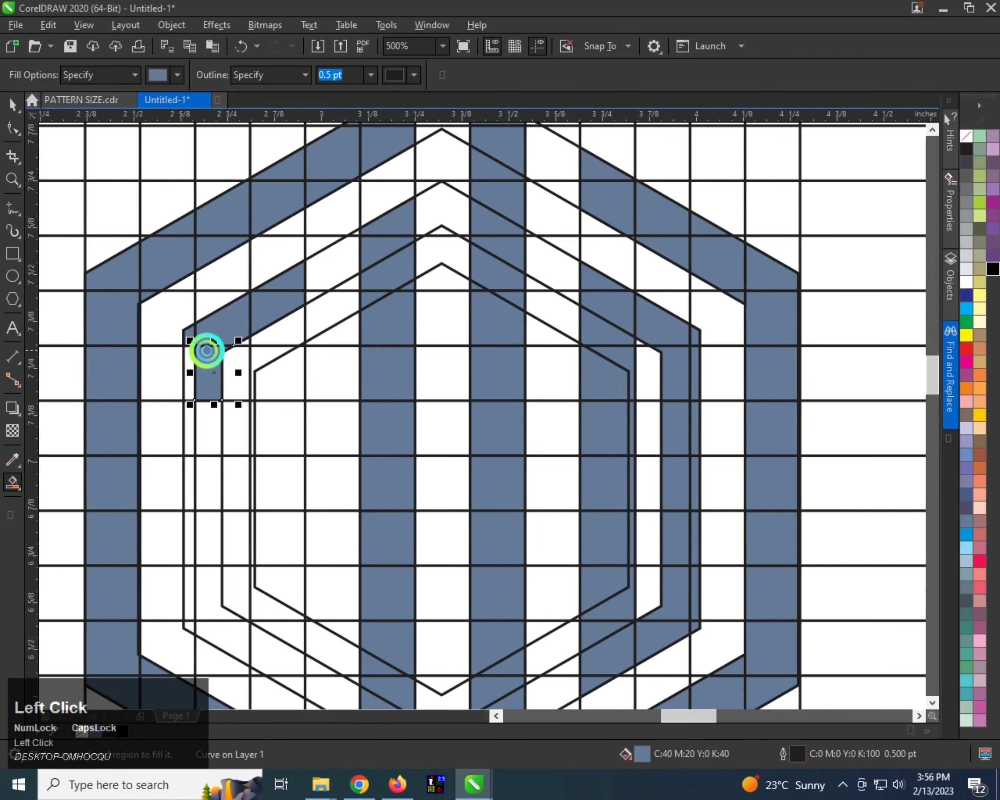
pyautogui.click(243, 345)
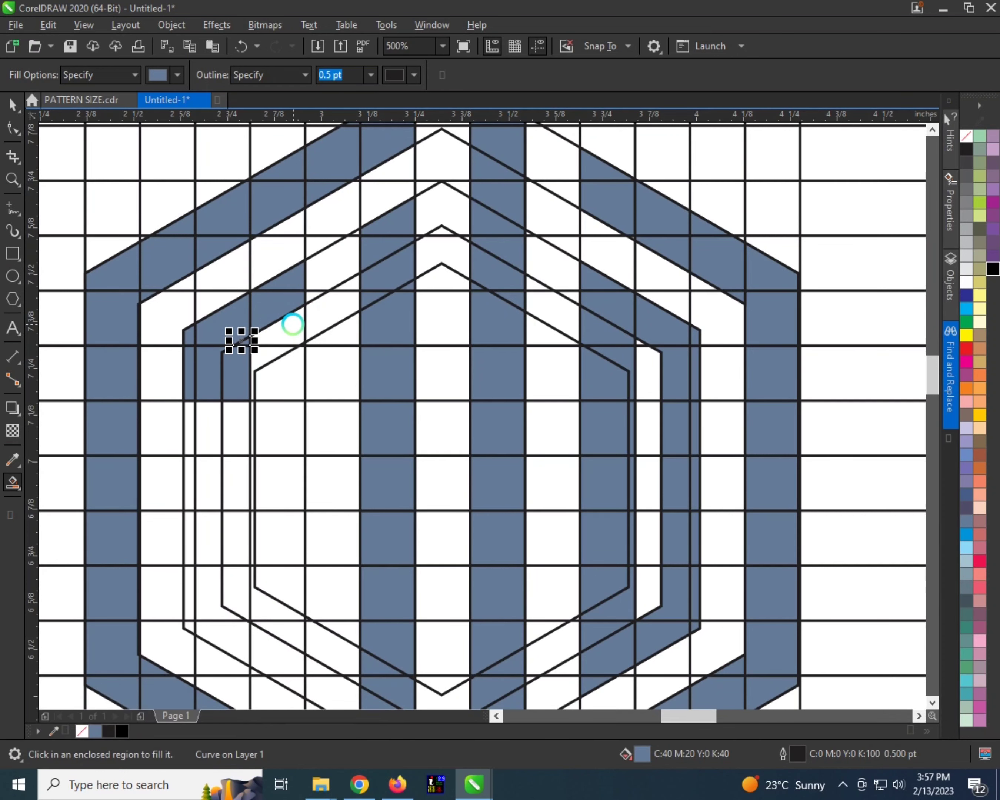
pyautogui.scroll(-1, 289, 321)
pyautogui.scroll(1, 272, 328)
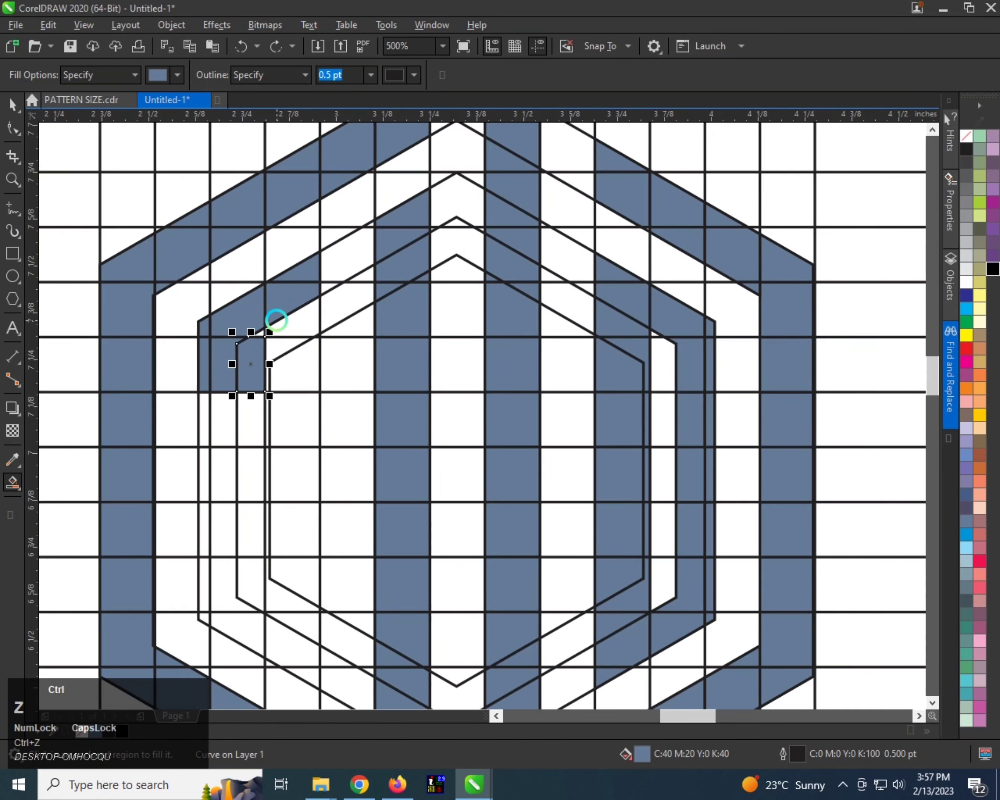
pyautogui.hotkey('ctrl', 'z')
# - Fill the left vertical band between the third and fourth hexagons downward from the upper-left corner
pyautogui.click(226, 403)
pyautogui.click(208, 398)
pyautogui.click(217, 472)
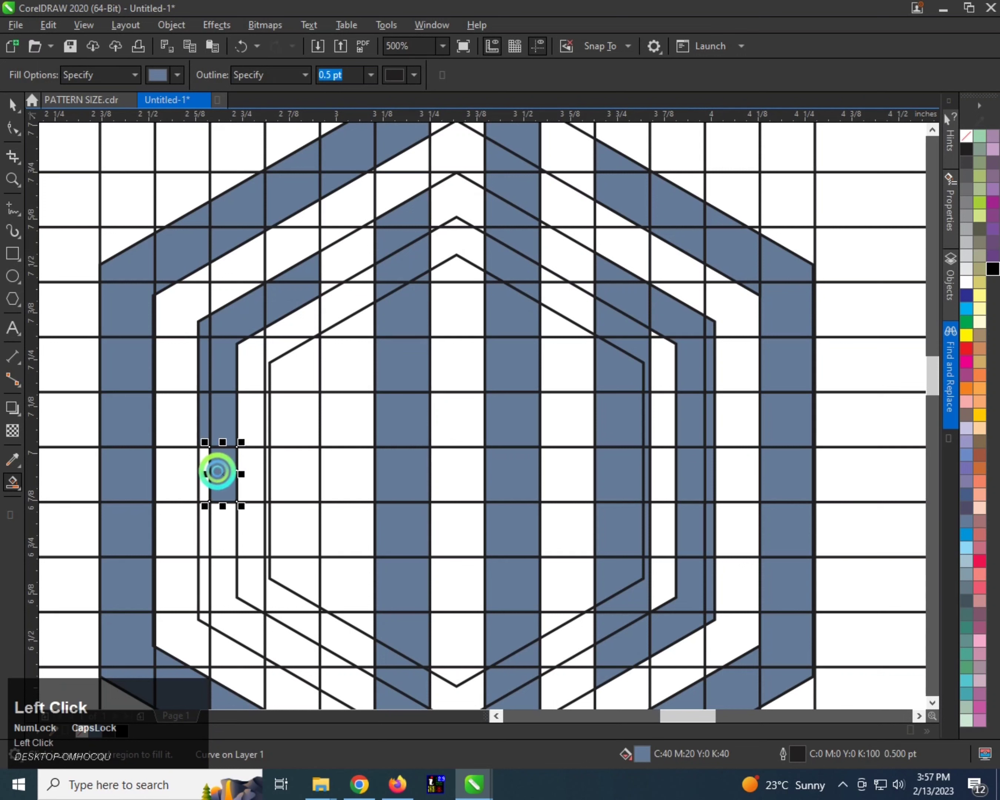
pyautogui.click(222, 523)
pyautogui.click(204, 528)
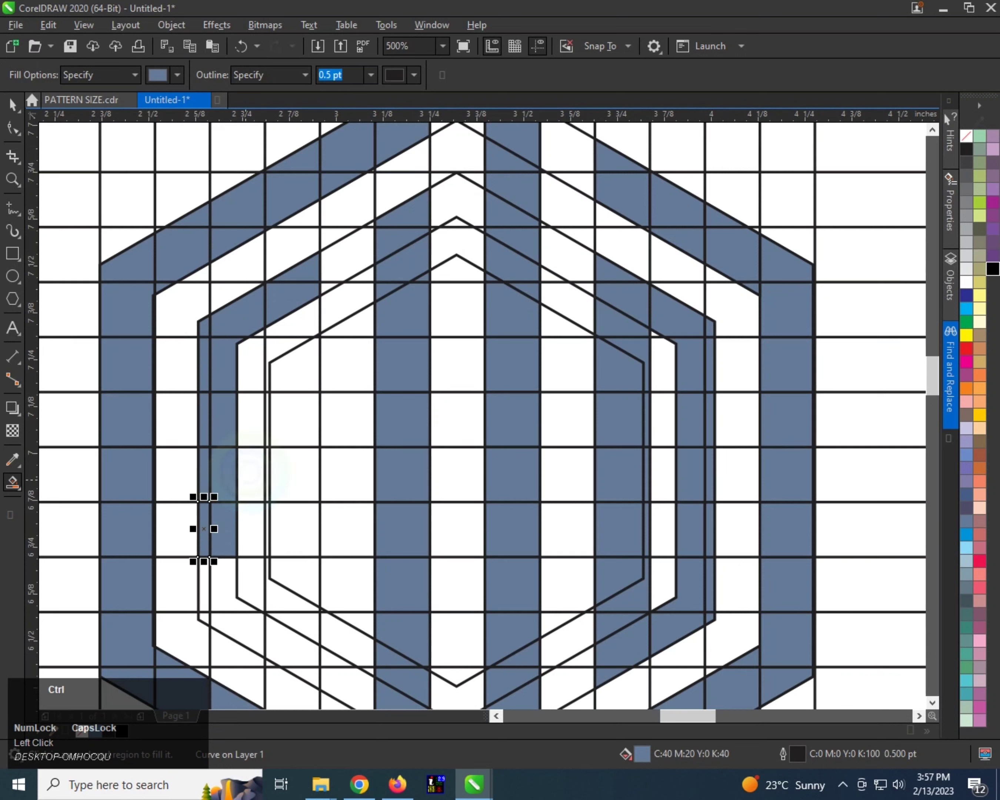
# - Fill the S's middle bar inward from the left vertical band, and the column below it down to the lower-left diagonal
pyautogui.click(261, 465)
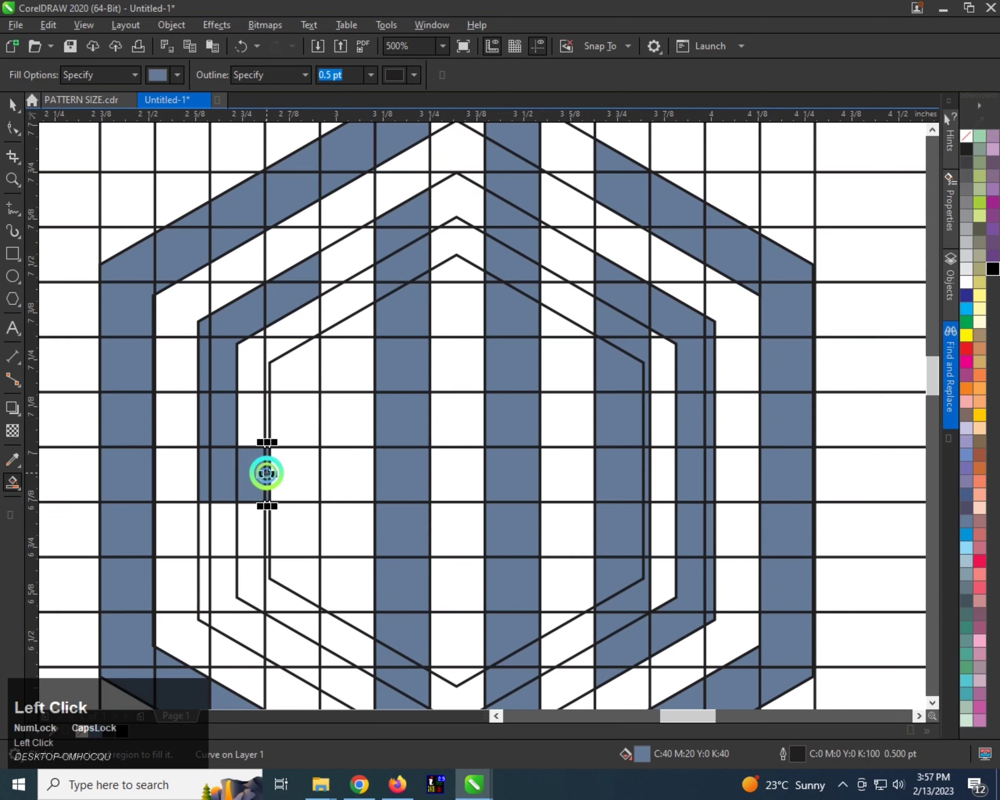
pyautogui.click(277, 472)
pyautogui.click(276, 539)
pyautogui.click(283, 581)
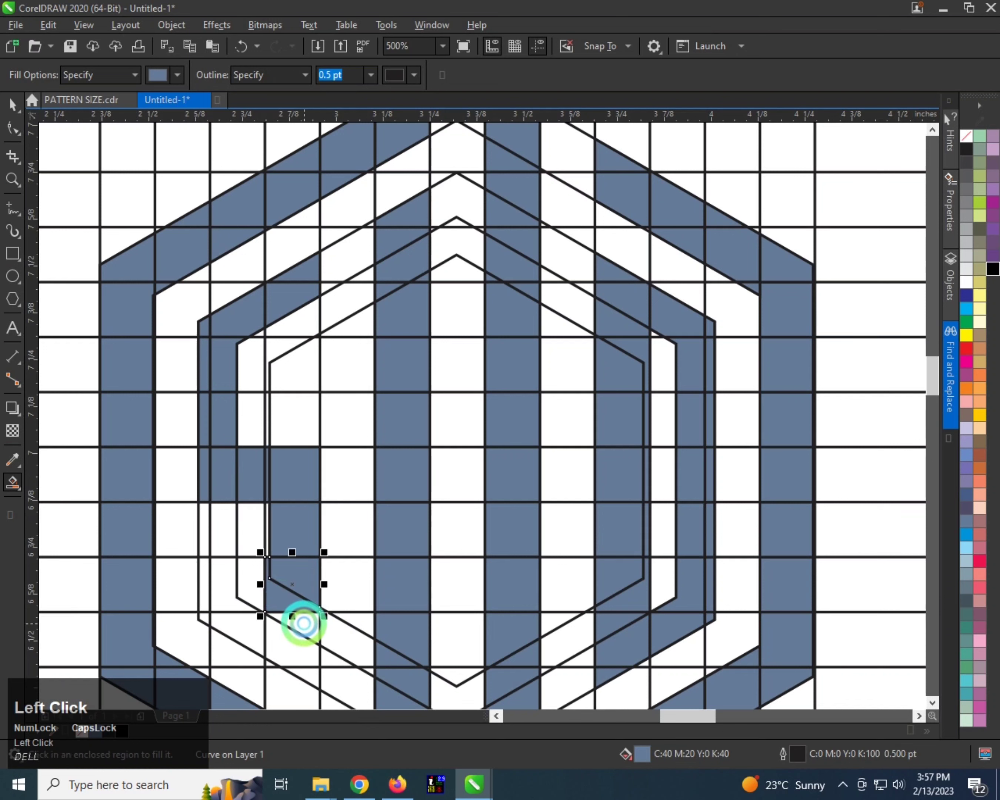
pyautogui.click(303, 623)
# - Fill the lower-left diagonal band between the third and fourth hexagons and the short vertical stub above its corner
pyautogui.click(279, 636)
pyautogui.click(247, 631)
pyautogui.click(204, 615)
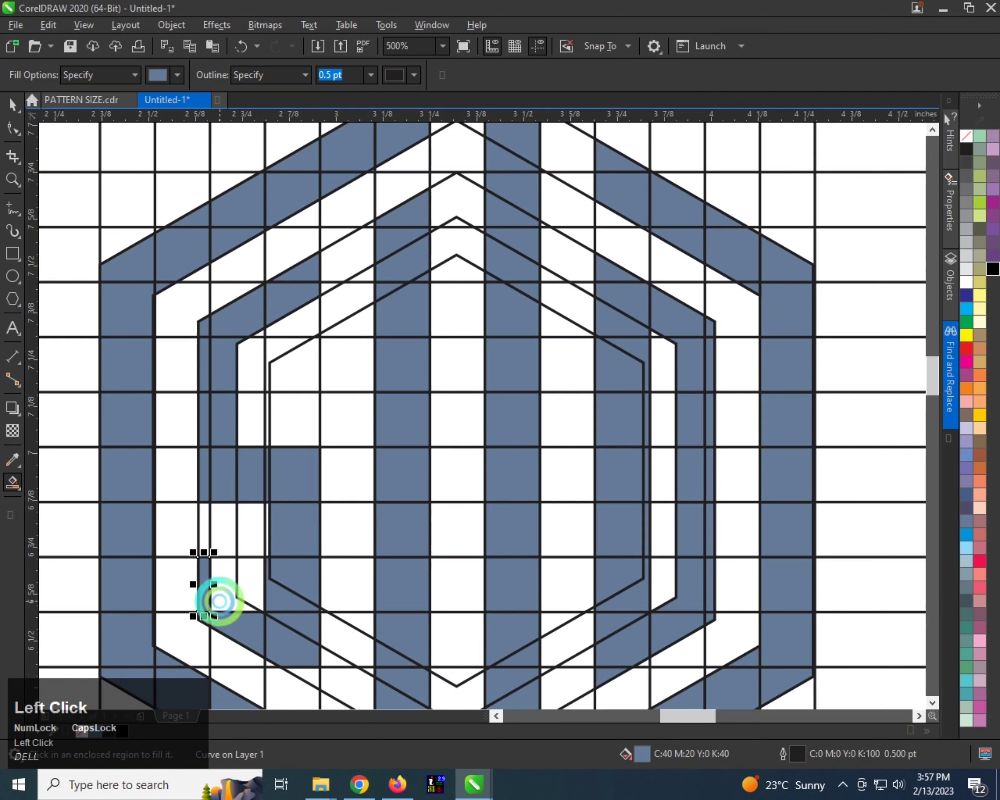
pyautogui.click(203, 596)
pyautogui.click(206, 581)
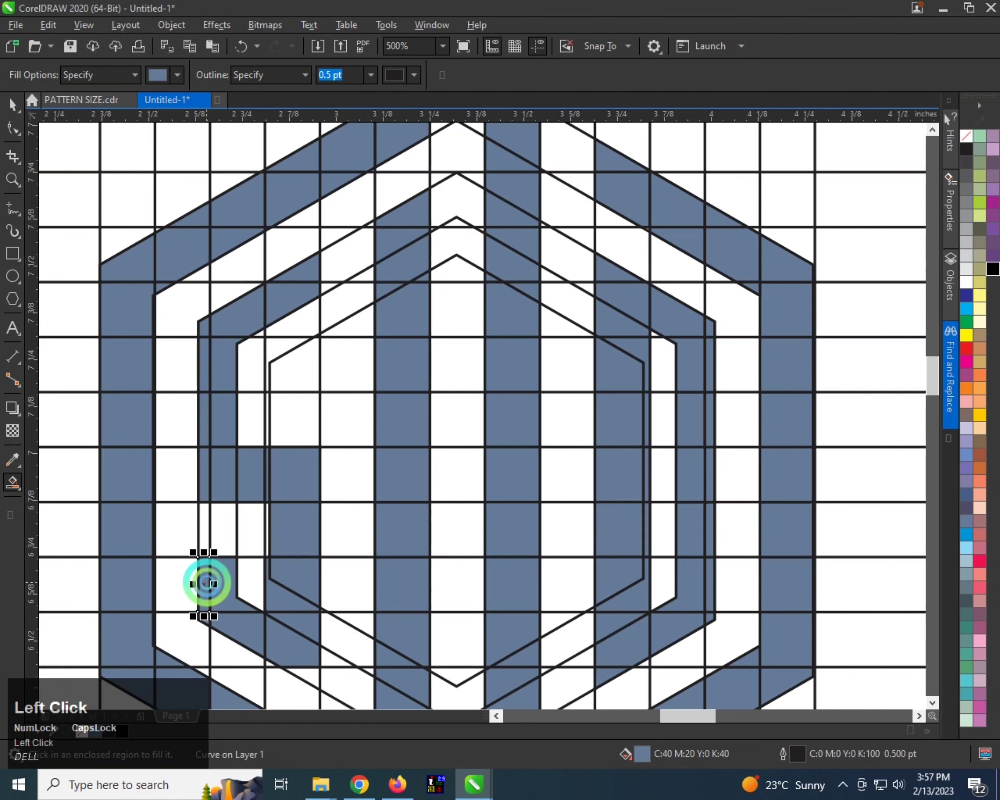
# - Fill the S's short downward end in the column below the upper-left diagonal band, leaving a gap above the middle bar
pyautogui.click(301, 320)
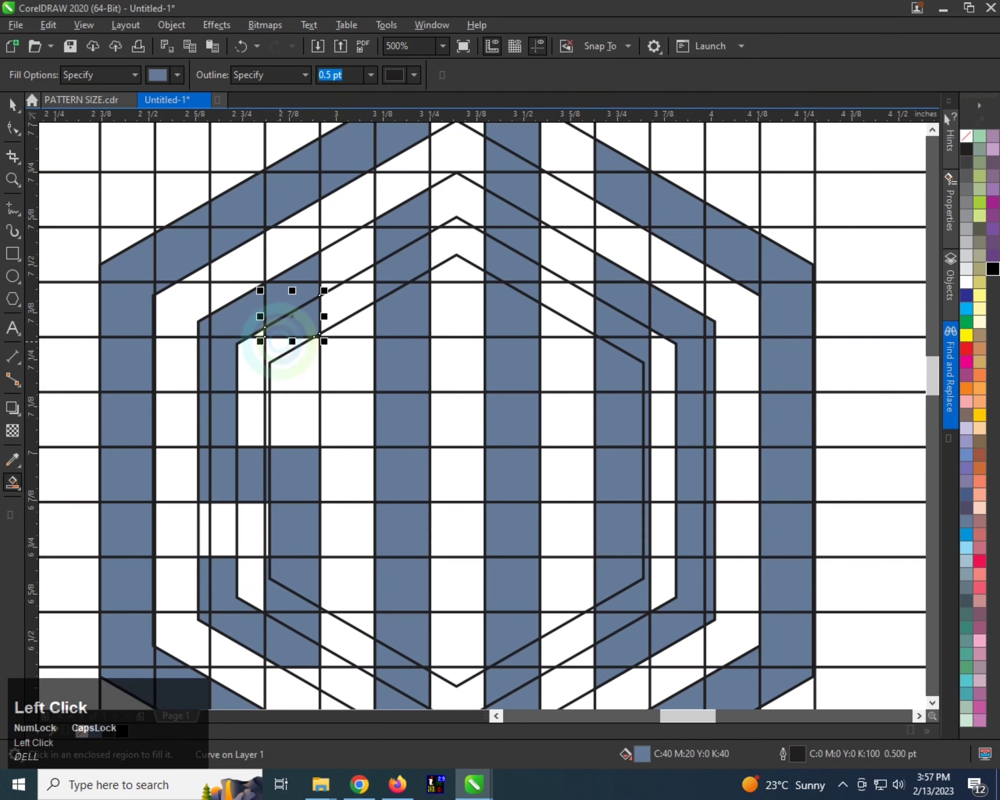
pyautogui.scroll(-2, 225, 409)
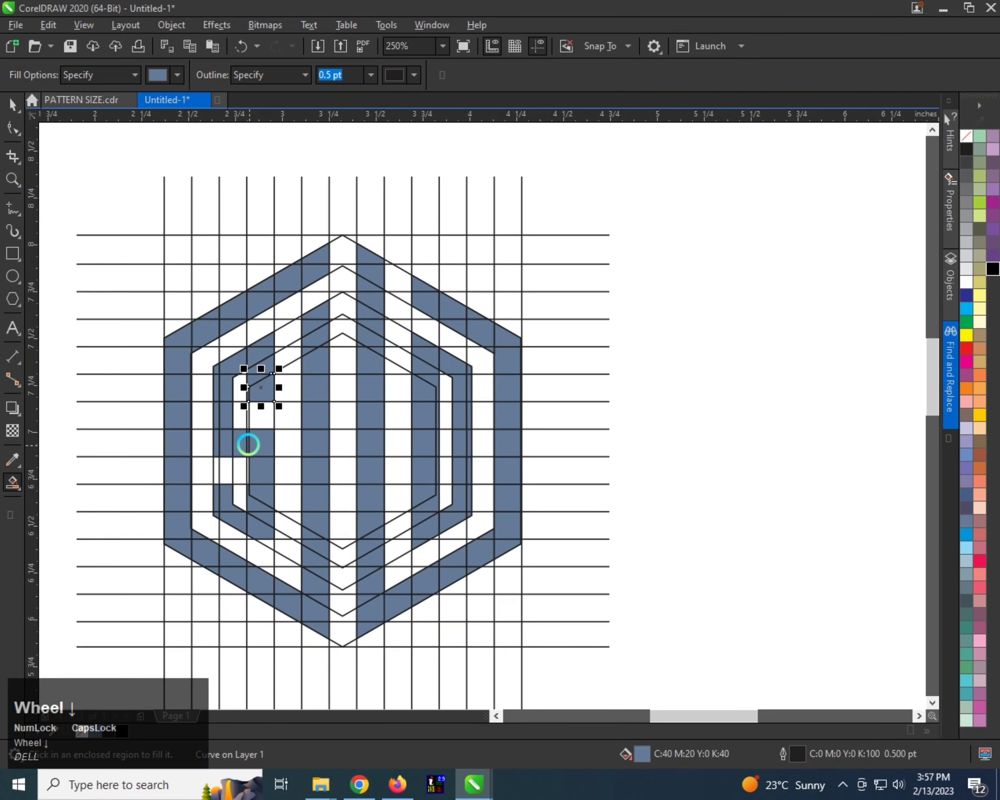
pyautogui.scroll(2, 248, 443)
pyautogui.scroll(1, 250, 494)
# - Fill the leftover sliver beside the S's lower column and the centre cell joining the two middle bars of the H
pyautogui.click(248, 474)
pyautogui.scroll(-3, 215, 459)
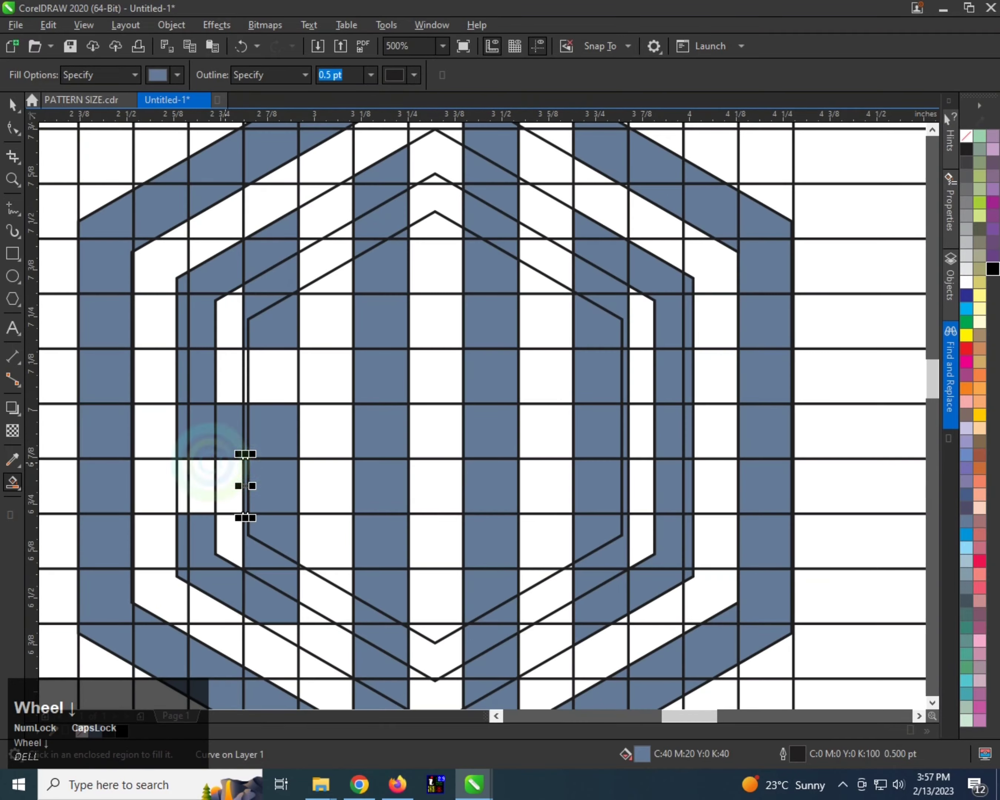
pyautogui.scroll(1, 319, 438)
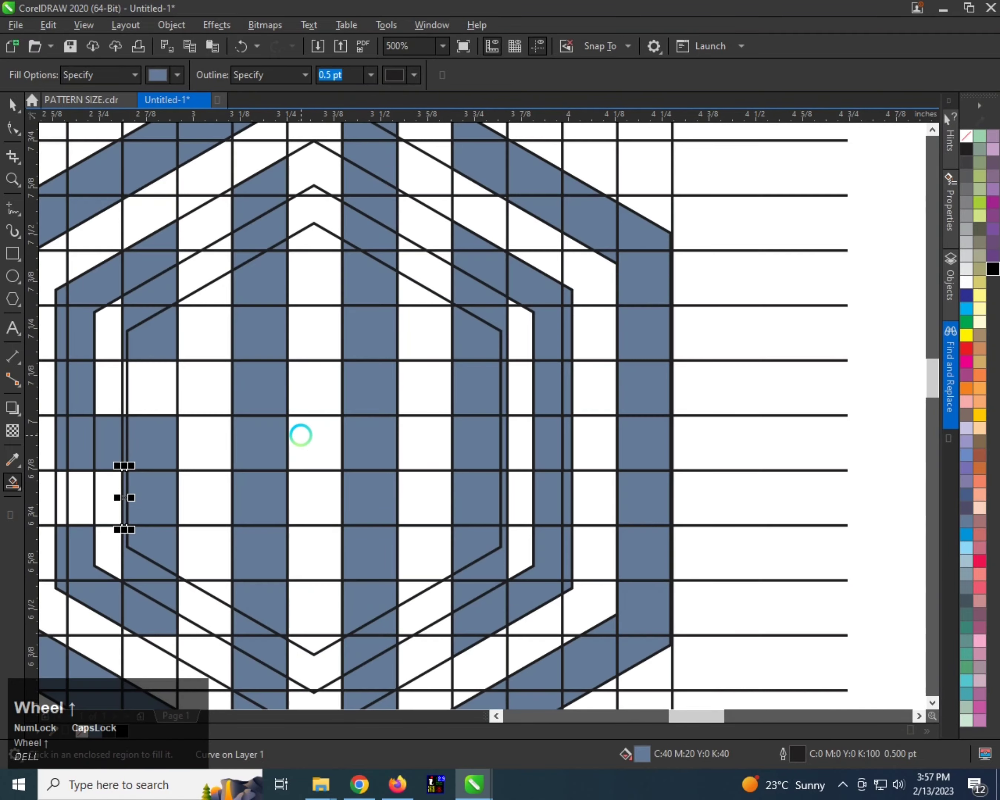
pyautogui.click(326, 434)
pyautogui.scroll(-2, 328, 428)
# - Delete the group of vertical grid lines
pyautogui.hotkey('ctrl', 'space')
pyautogui.scroll(1, 327, 427)
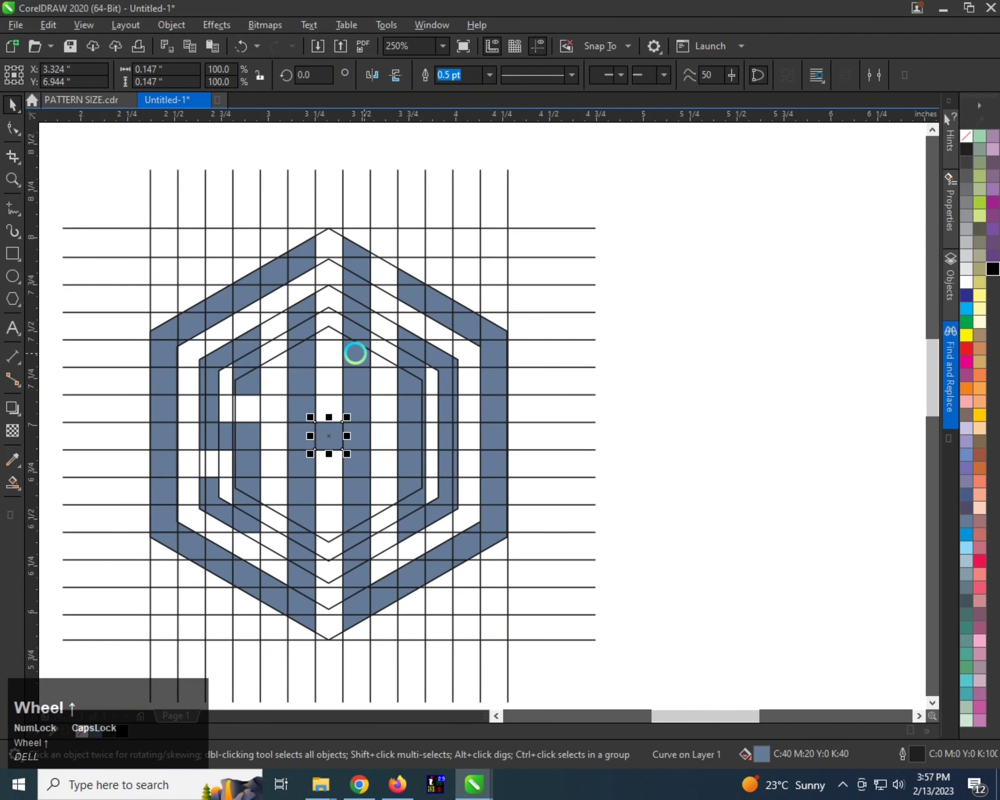
pyautogui.click(582, 328)
pyautogui.click(427, 225)
pyautogui.press('Delete')
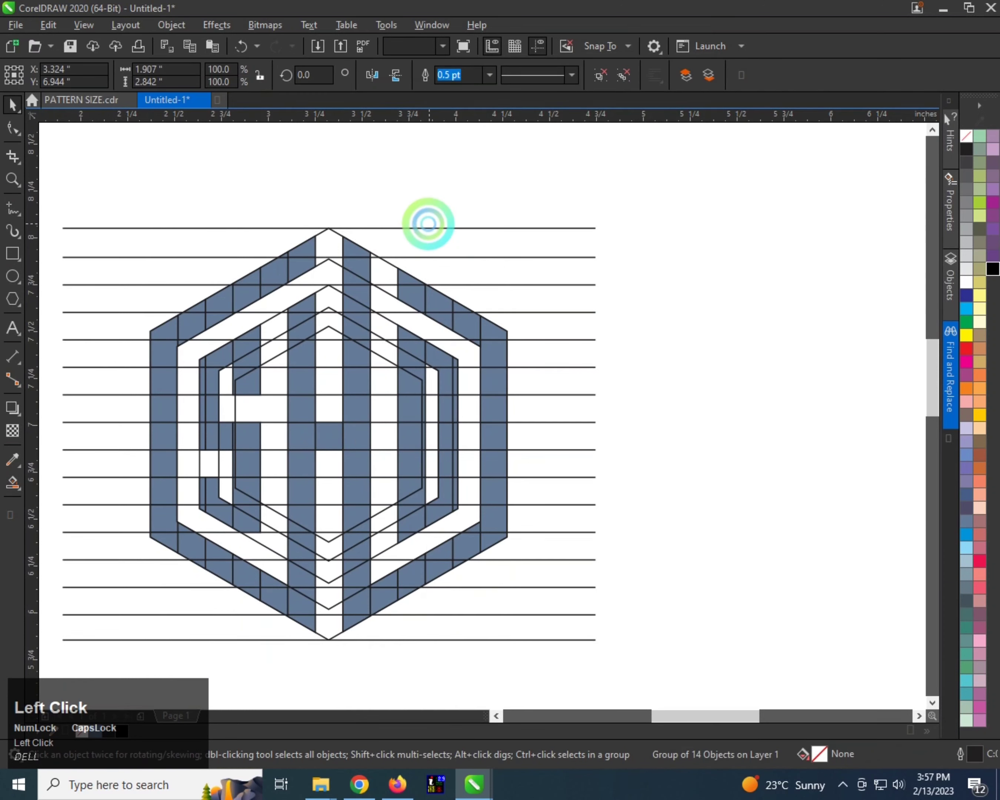
# - Delete the top two horizontal grid lines and the outermost hexagon outline
pyautogui.click(429, 228)
pyautogui.press('Delete')
pyautogui.click(429, 256)
pyautogui.press('Delete')
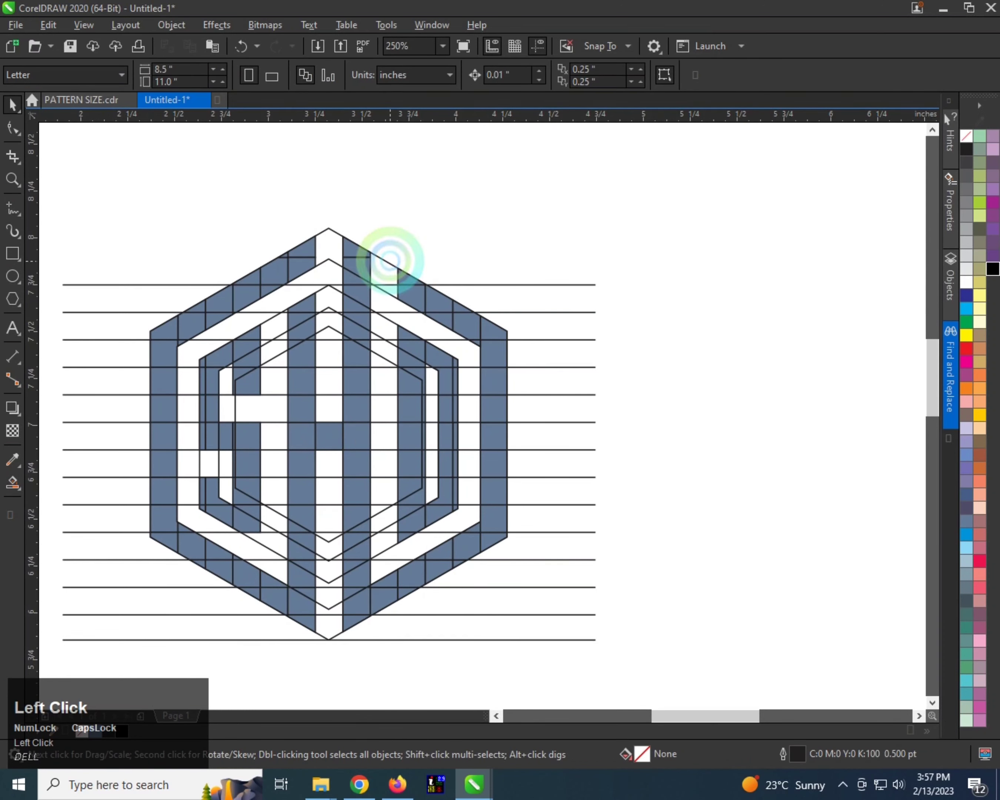
pyautogui.click(389, 273)
pyautogui.press('Delete')
# - Delete the next five horizontal grid lines across the upper half of the logo
pyautogui.click(391, 281)
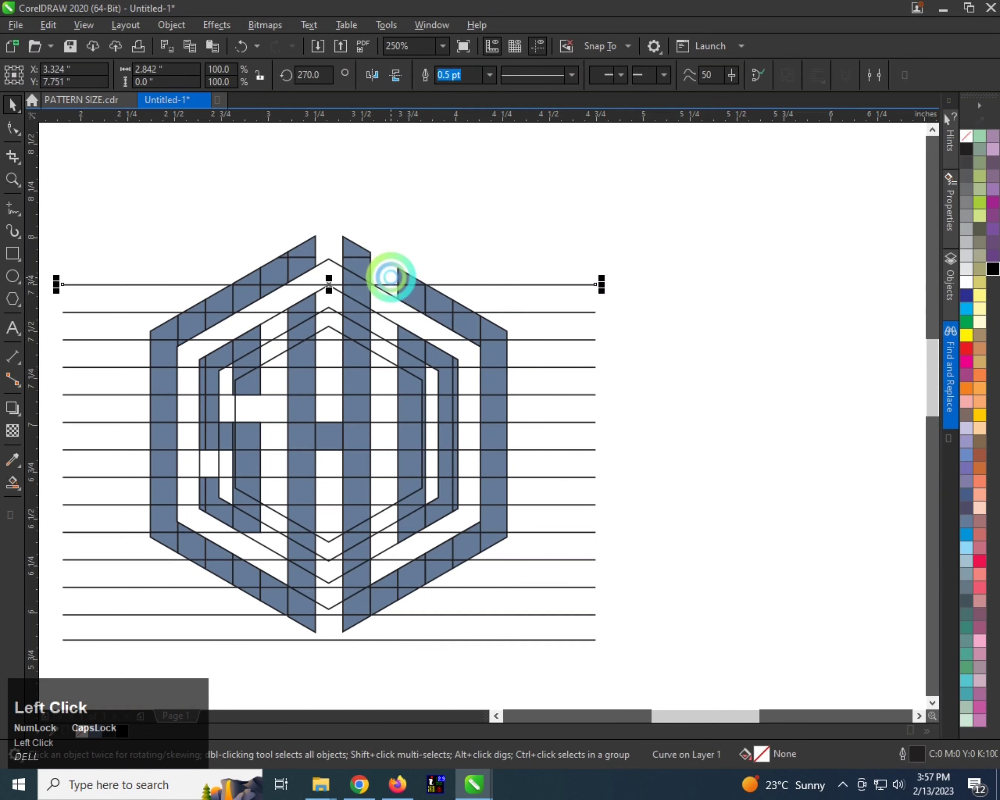
pyautogui.press('Delete')
pyautogui.click(592, 311)
pyautogui.press('Delete')
pyautogui.click(579, 340)
pyautogui.press('Delete')
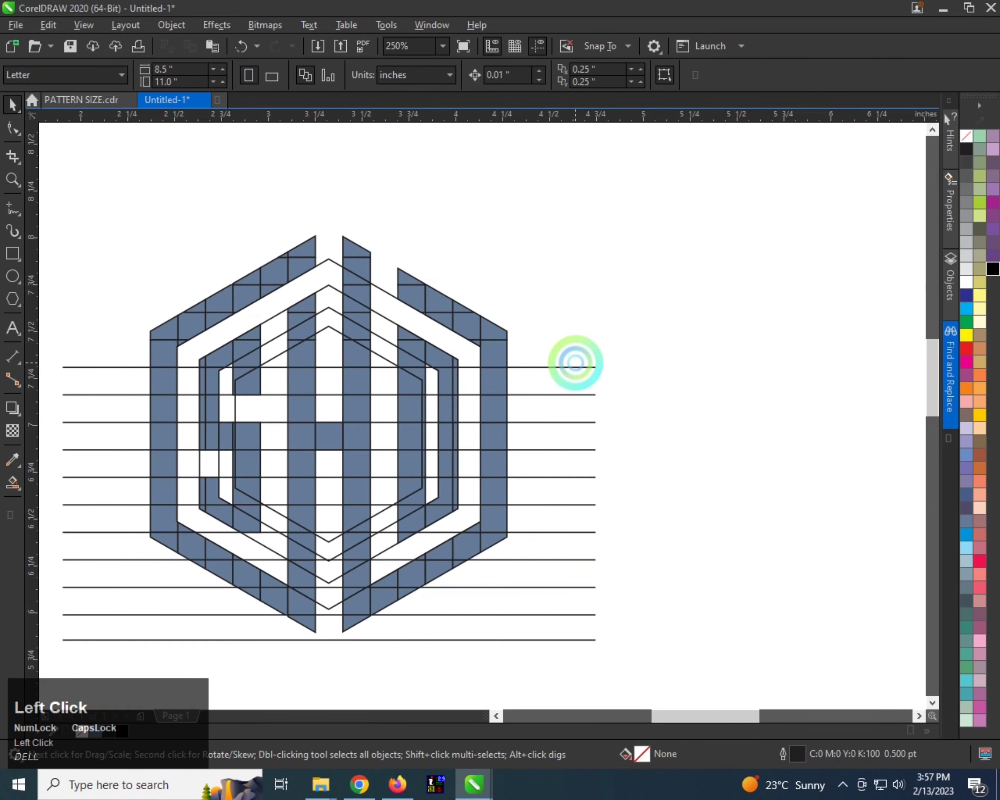
pyautogui.click(573, 368)
pyautogui.press('Delete')
pyautogui.click(575, 395)
pyautogui.press('Delete')
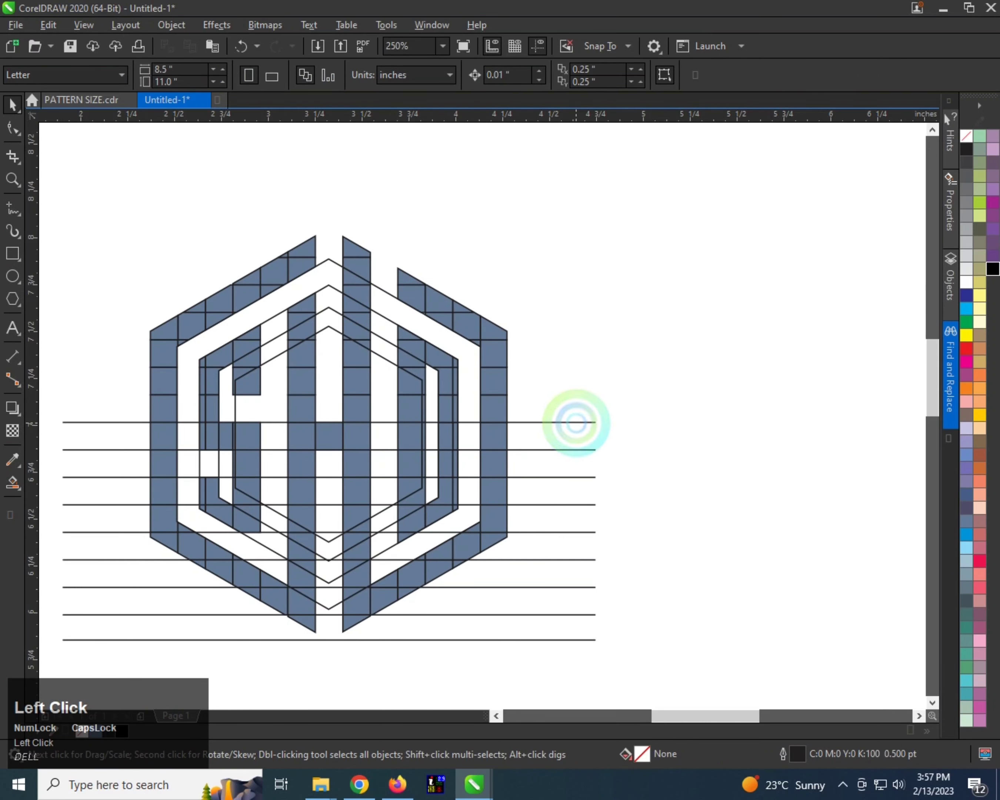
# - Delete the four remaining nested hexagon outlines, working from the outside inward
pyautogui.scroll(-2, 277, 253)
pyautogui.scroll(2, 424, 338)
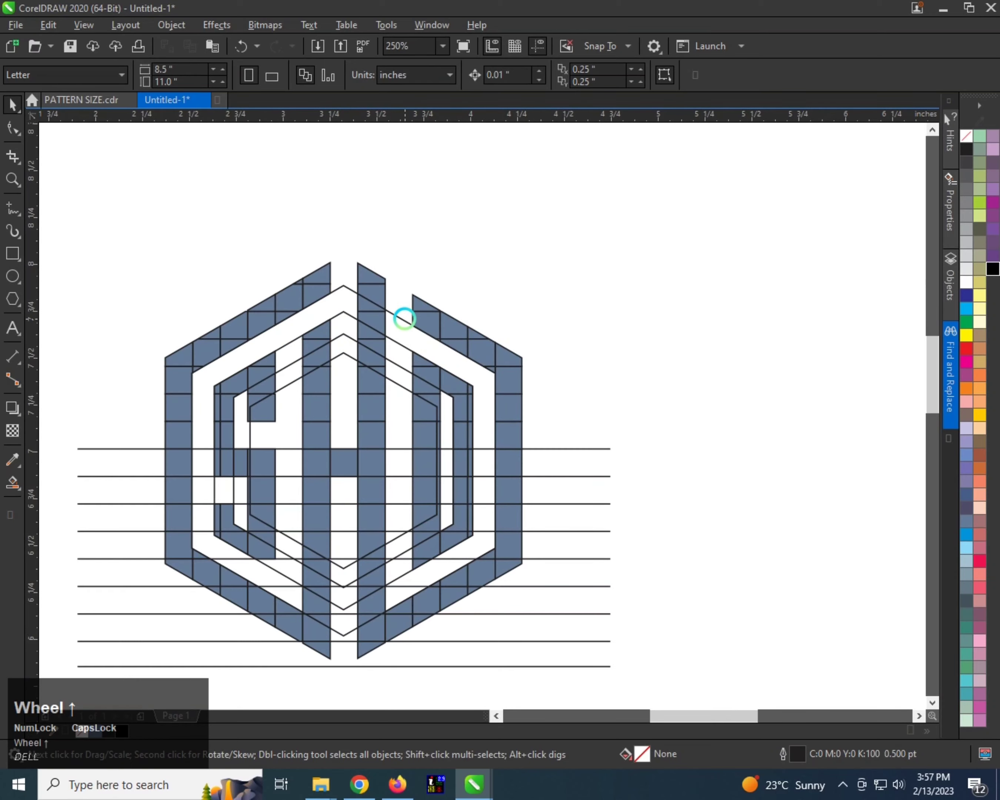
pyautogui.click(405, 321)
pyautogui.press('Delete')
pyautogui.click(400, 343)
pyautogui.press('Delete')
pyautogui.click(397, 365)
pyautogui.press('Delete')
pyautogui.click(395, 382)
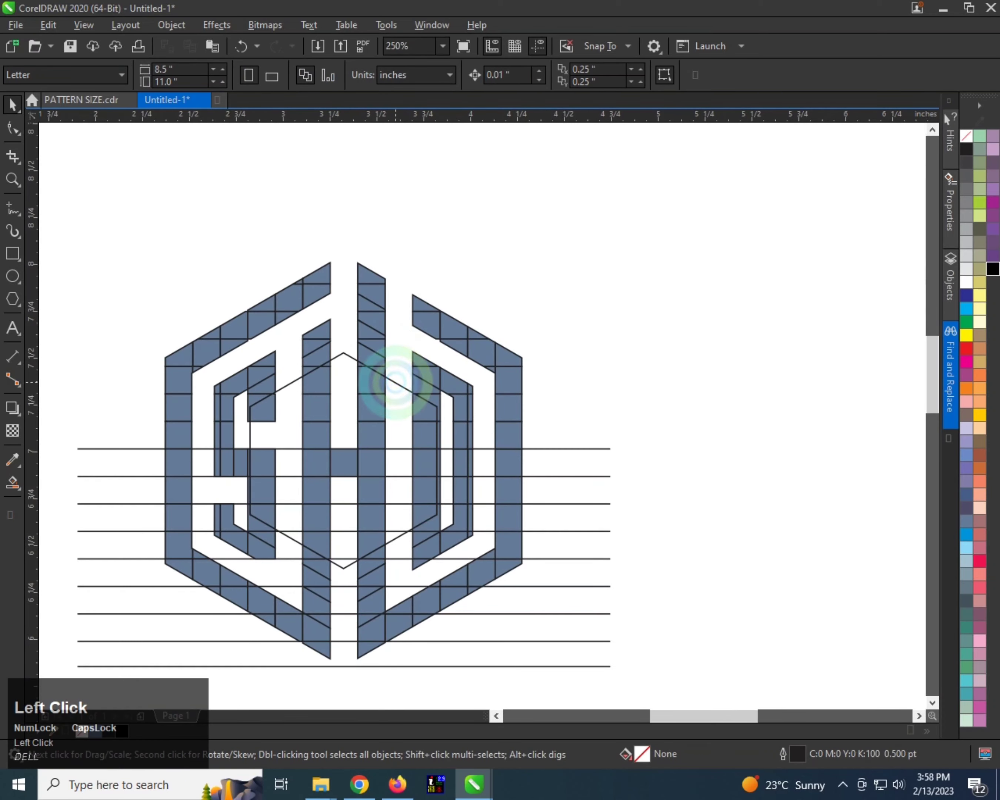
pyautogui.press('Delete')
pyautogui.scroll(-2, 352, 428)
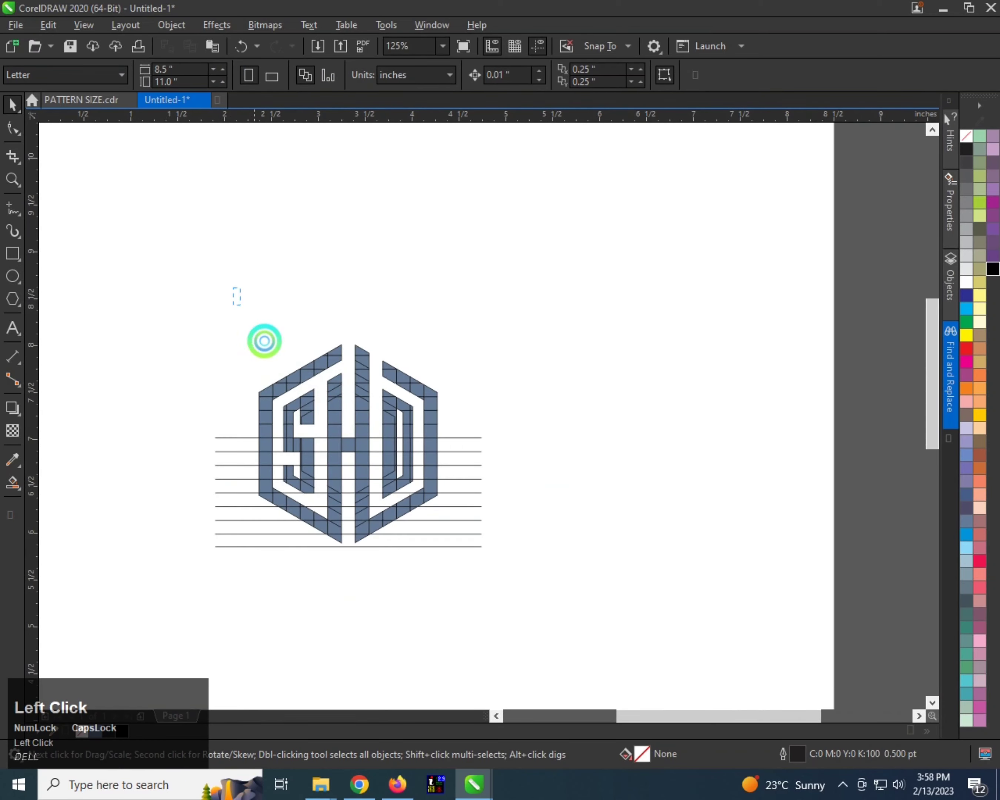
# - Weld all the filled logo pieces into a single shape and fill it with black
pyautogui.moveTo(452, 568); pyautogui.dragTo(451, 568)
pyautogui.scroll(2, 363, 457)
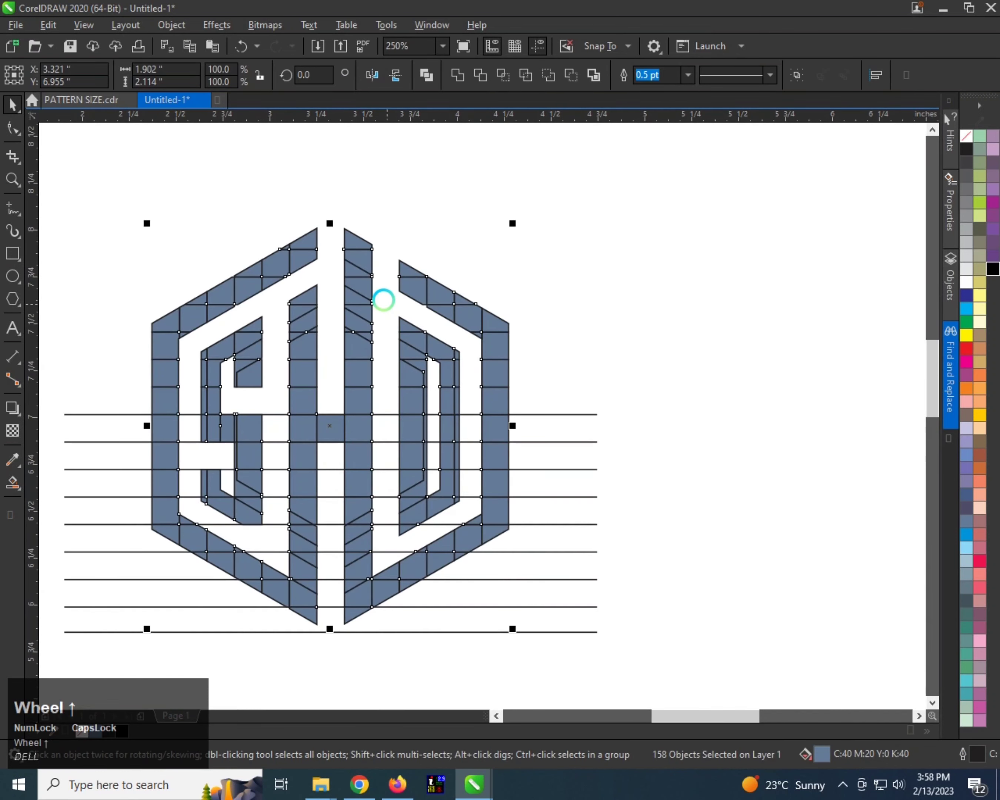
pyautogui.click(457, 76)
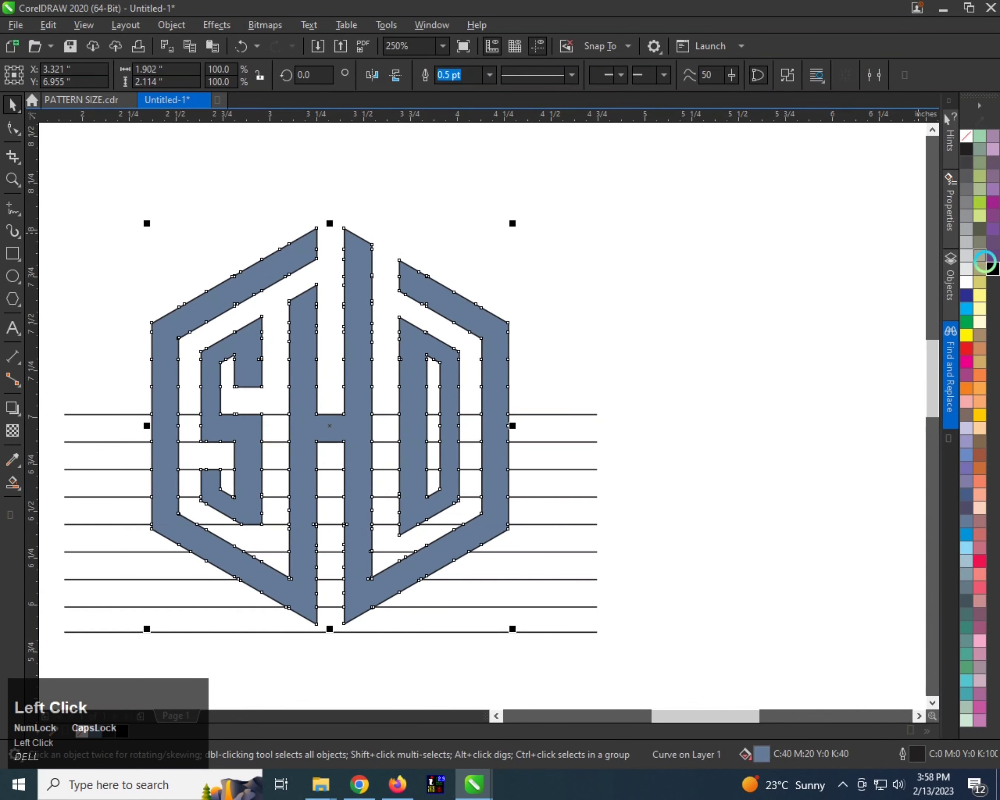
pyautogui.click(989, 266)
pyautogui.click(708, 252)
# - Delete all the remaining horizontal grid lines across the lower half of the logo
pyautogui.scroll(-2, 371, 331)
pyautogui.click(446, 373)
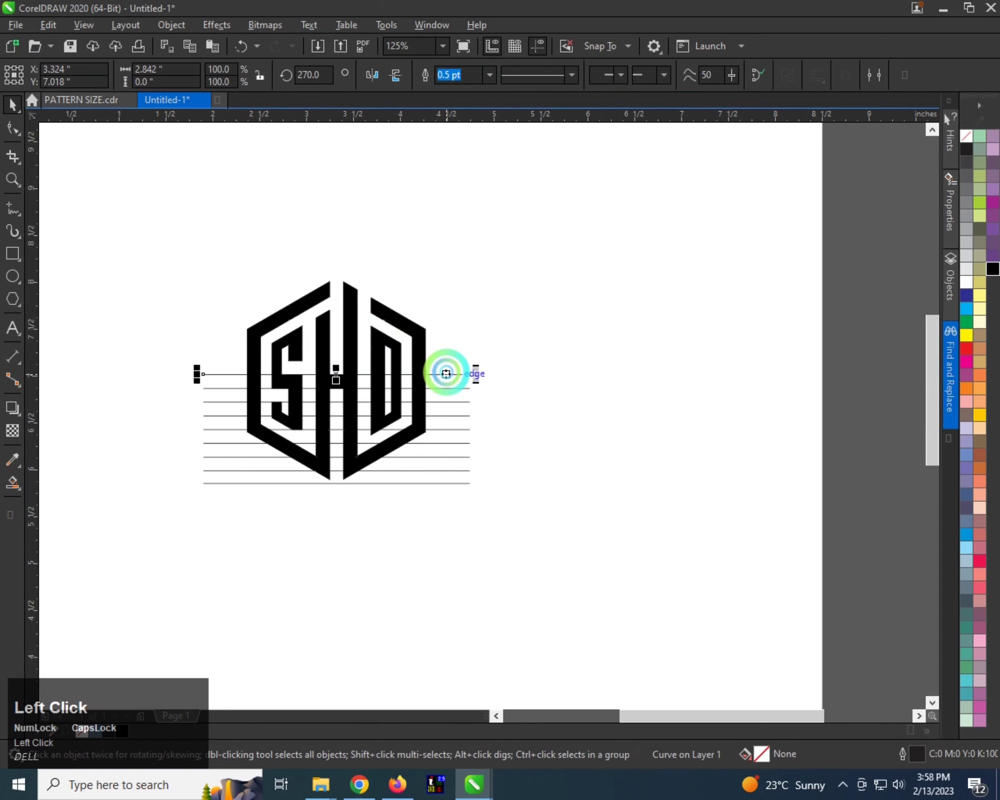
pyautogui.press('Delete')
pyautogui.moveTo(511, 354); pyautogui.dragTo(100, 528)
pyautogui.press('Delete')
# - Remove stray nodes from the upper part of the welded logo's outline with the Shape tool
pyautogui.scroll(1, 329, 315)
pyautogui.click(282, 292)
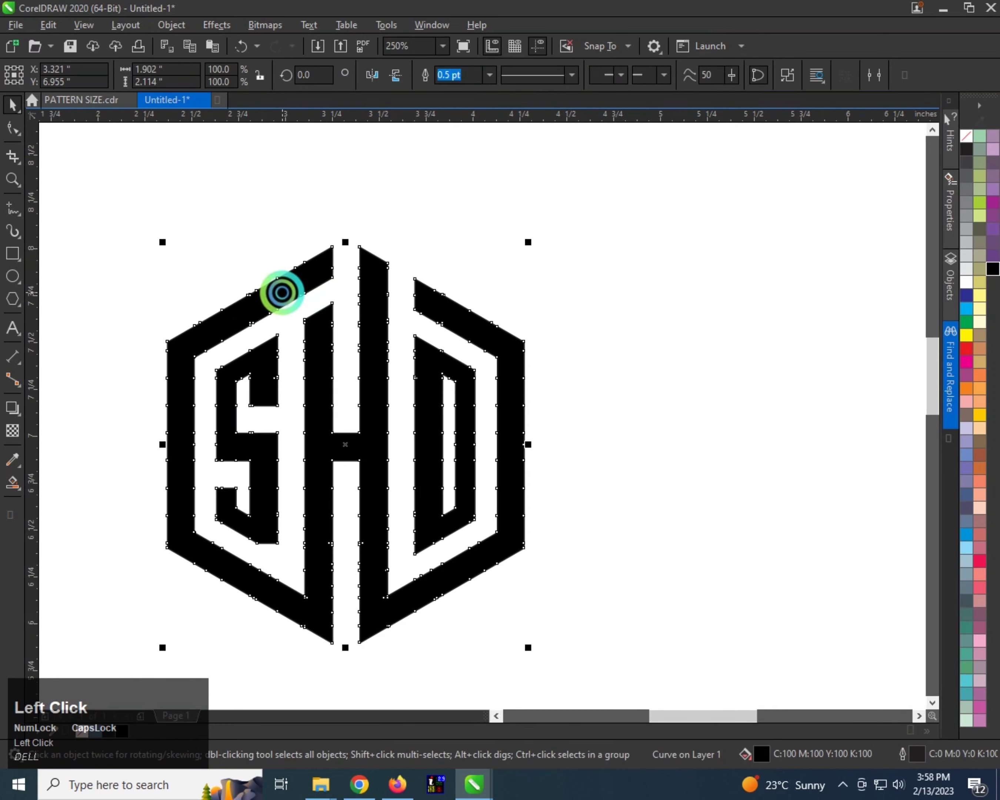
pyautogui.scroll(1, 258, 297)
pyautogui.click(19, 127)
pyautogui.scroll(1, 217, 335)
pyautogui.click(297, 398)
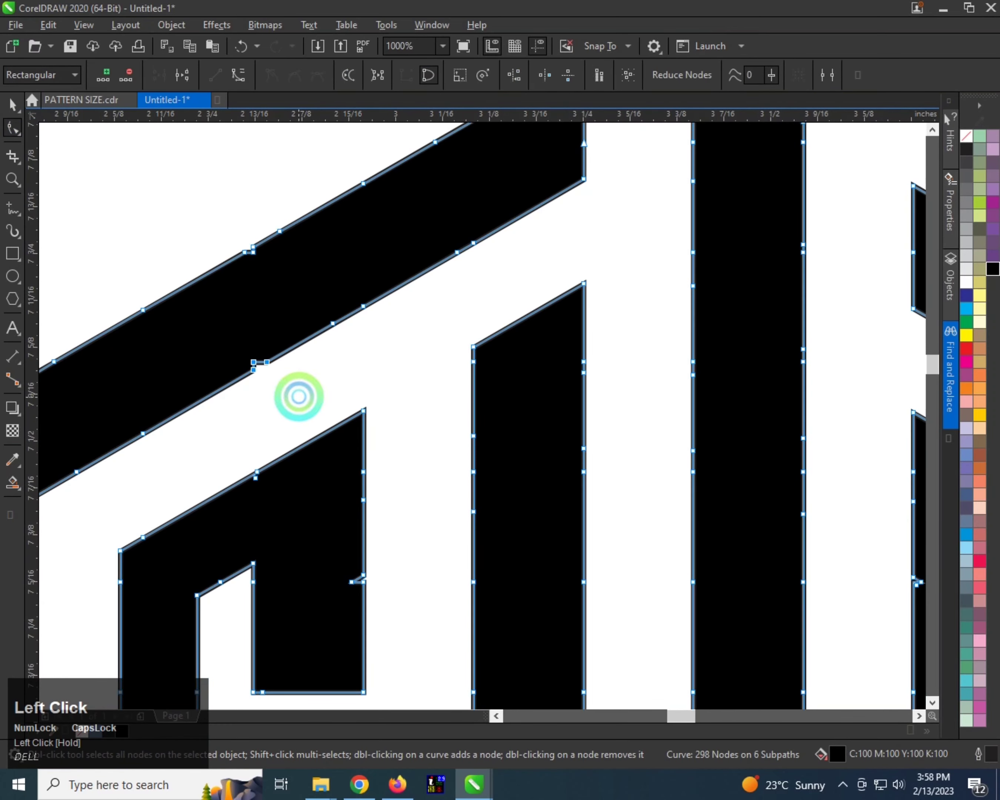
pyautogui.scroll(-2, 233, 344)
pyautogui.scroll(2, 442, 338)
pyautogui.moveTo(443, 356); pyautogui.dragTo(486, 394)
pyautogui.press('Delete')
pyautogui.scroll(-2, 410, 324)
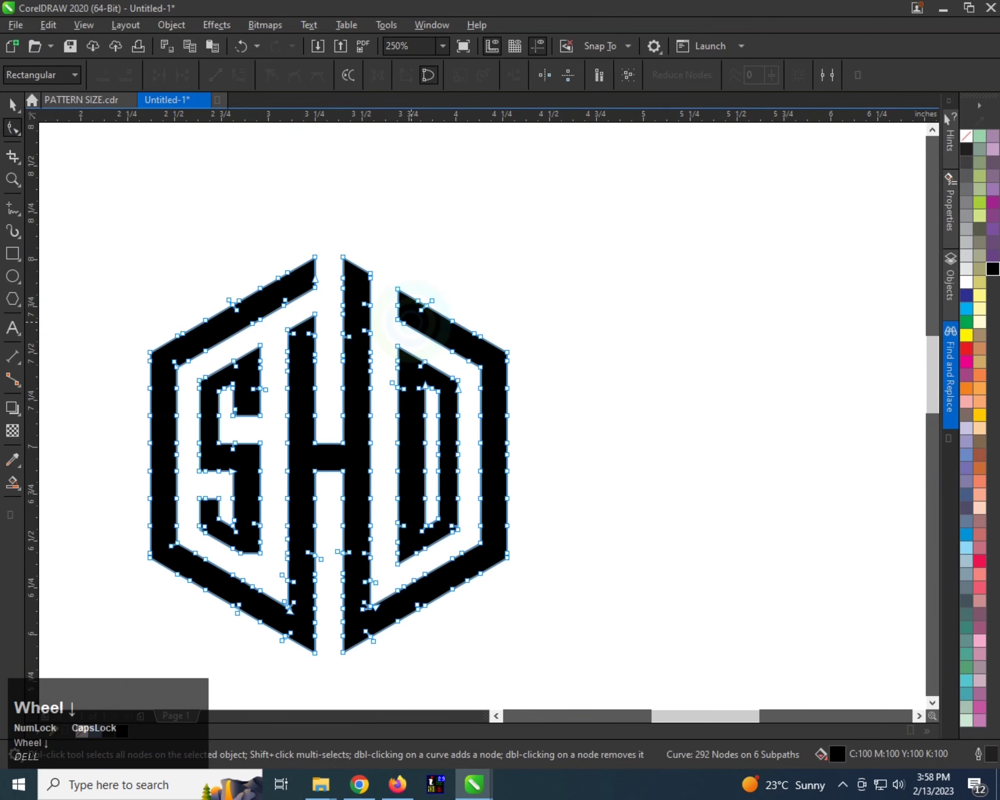
pyautogui.scroll(2, 403, 384)
pyautogui.scroll(-2, 282, 445)
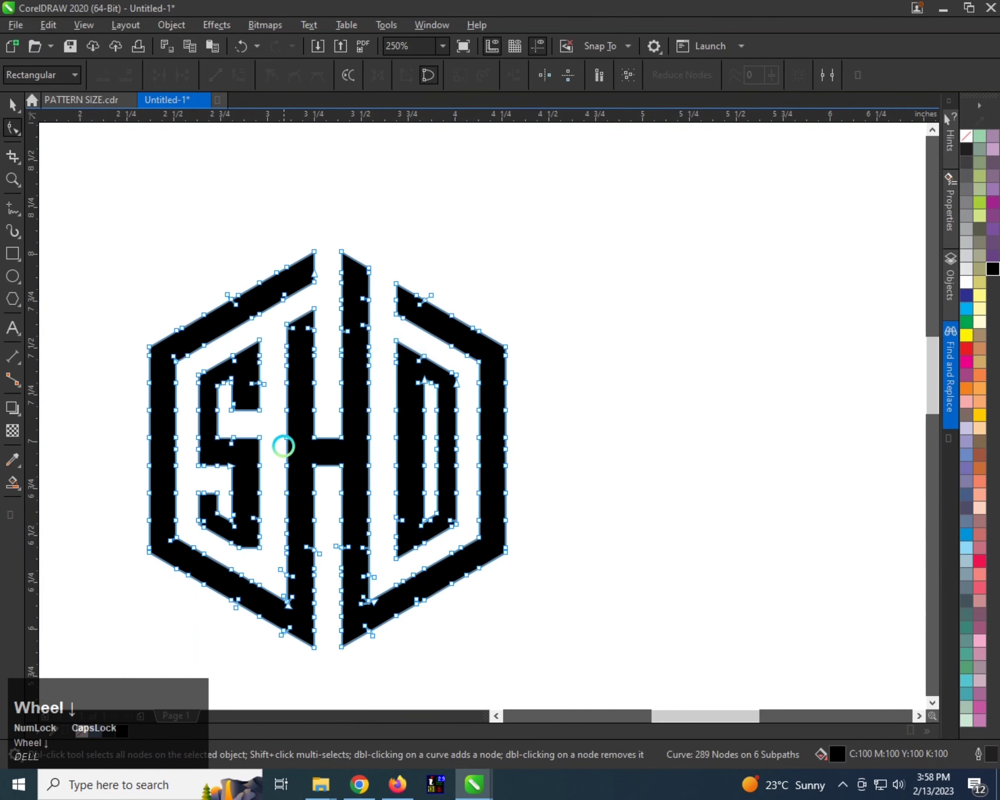
# - Remove two more clusters of stray nodes from the lower part of the logo's outline, then deselect the logo
pyautogui.scroll(1, 331, 508)
pyautogui.hotkey('ctrl', 'space')
pyautogui.hotkey('ctrl', 'space')
pyautogui.moveTo(319, 556); pyautogui.dragTo(284, 607)
pyautogui.press('Delete')
pyautogui.moveTo(331, 572); pyautogui.dragTo(366, 601)
pyautogui.press('Delete')
pyautogui.scroll(-1, 333, 537)
pyautogui.hotkey('ctrl', 'space')
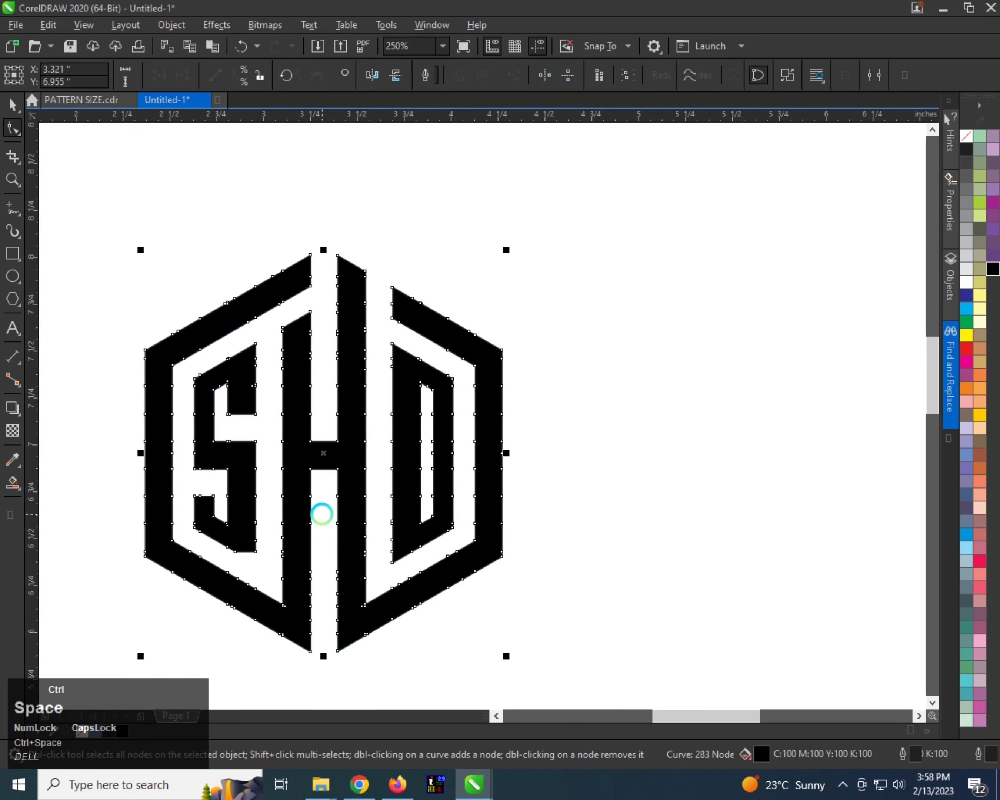
pyautogui.scroll(-1, 330, 469)
pyautogui.click(431, 407)
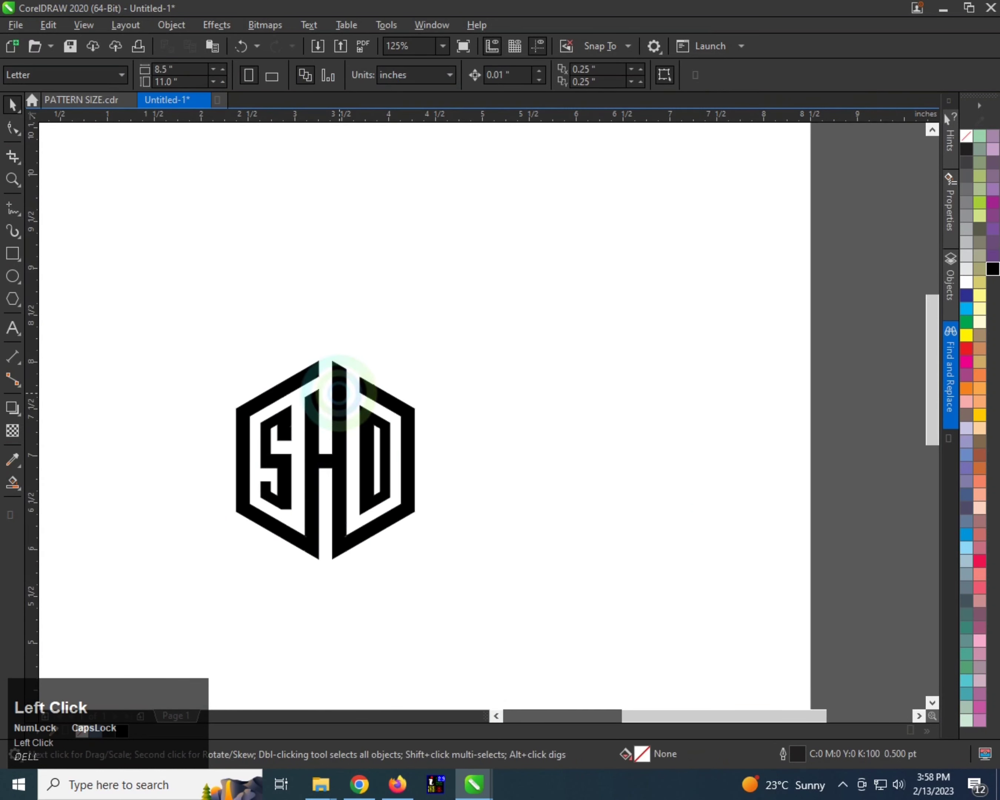
# - Move the logo up about 0.56 inches, zoom in on it and show it in full-screen preview
pyautogui.moveTo(335, 424); pyautogui.dragTo(335, 373)
pyautogui.press('F2')
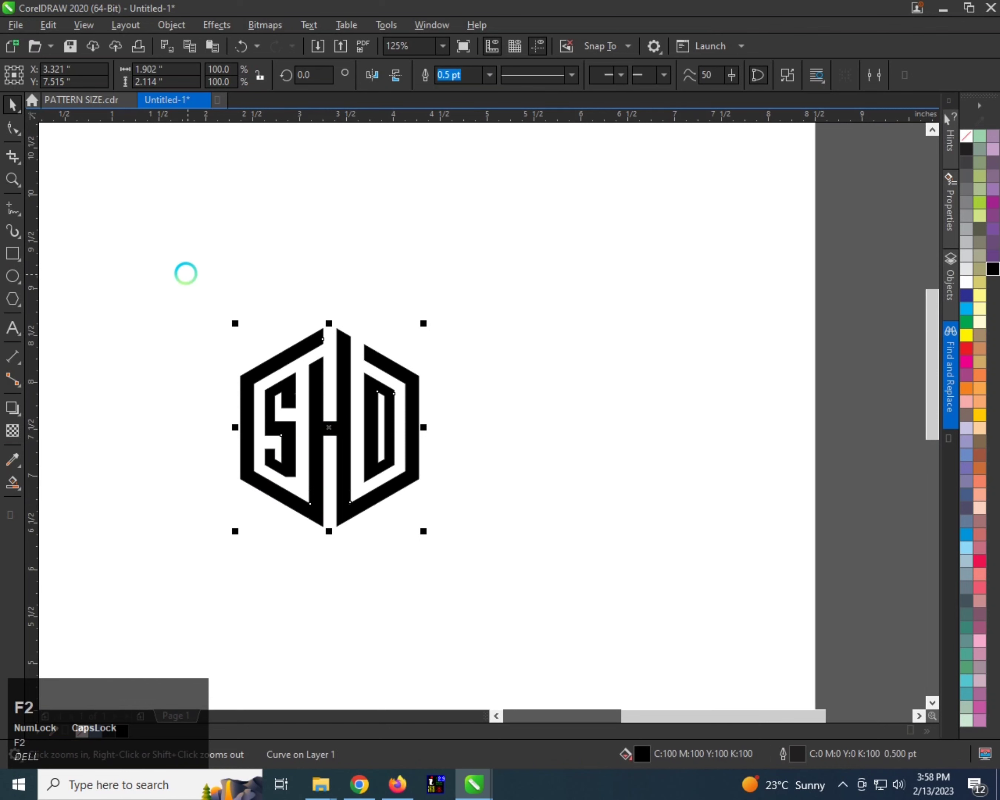
pyautogui.moveTo(490, 545); pyautogui.dragTo(490, 545)
pyautogui.press('F9')
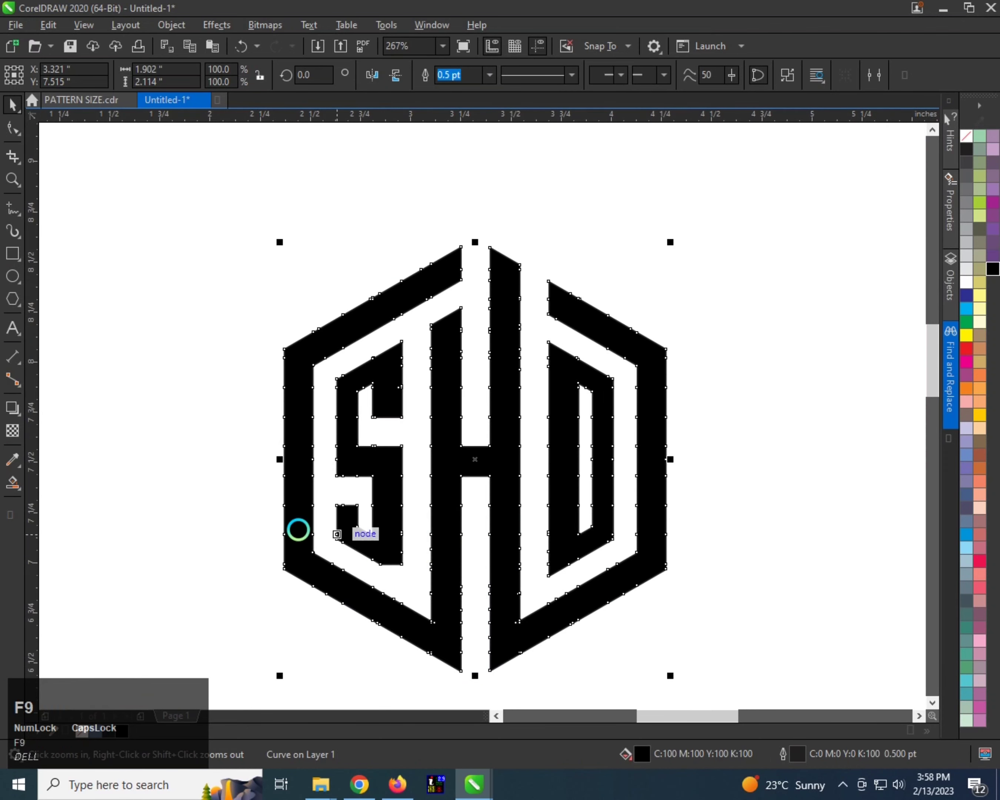